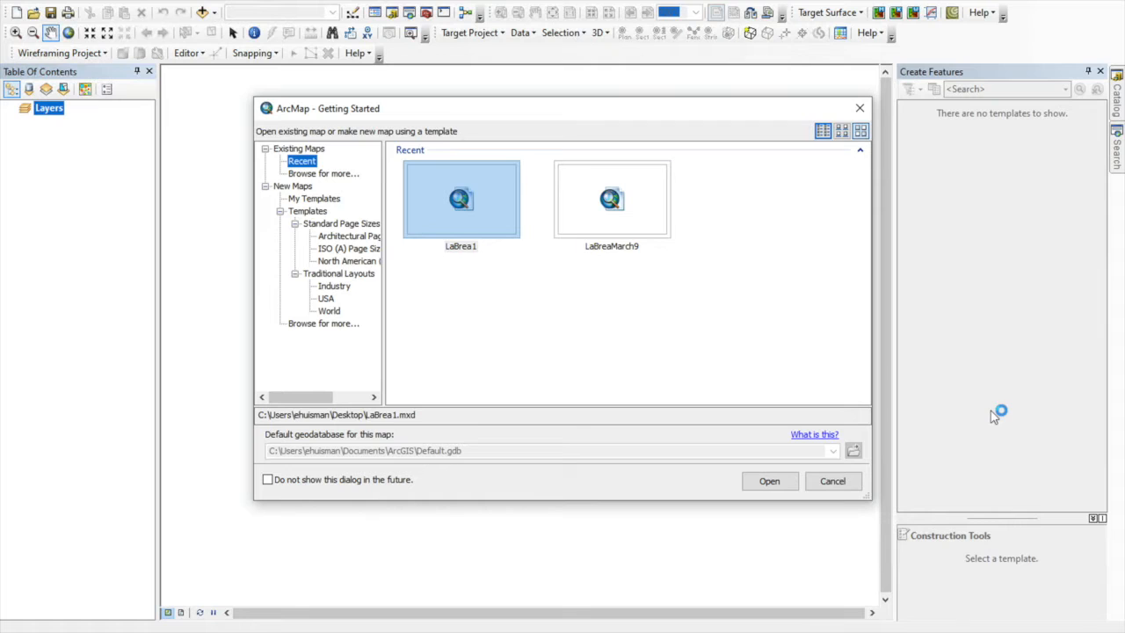
# Step: Create a new map from the Blank Map template with the default geodatabase
pyautogui.click(292, 186)
pyautogui.click(444, 205)
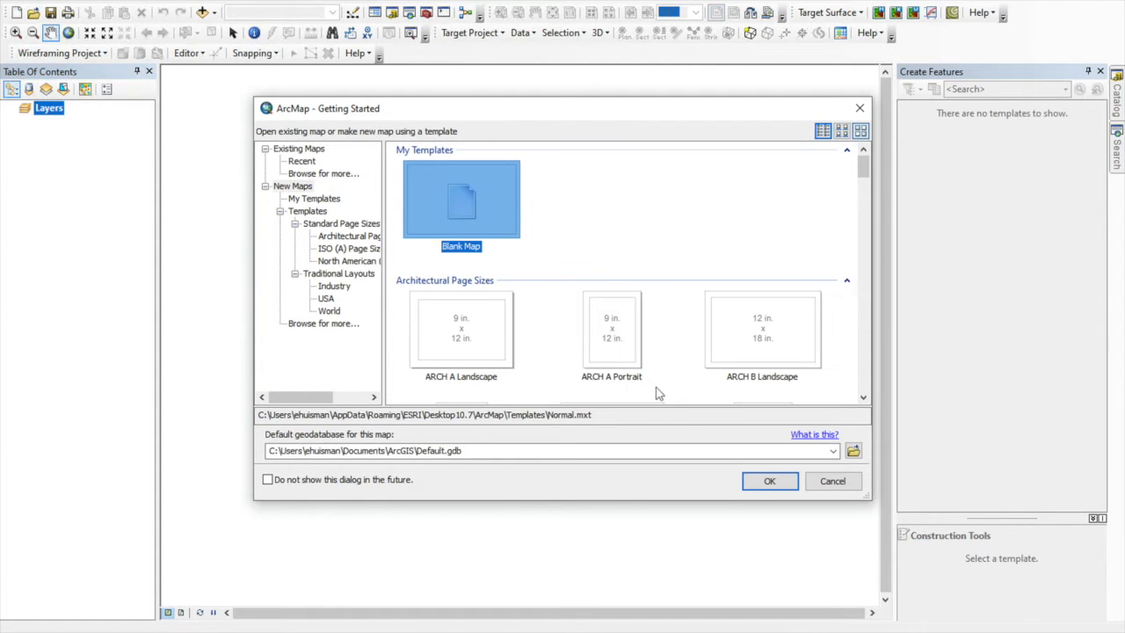
pyautogui.click(751, 479)
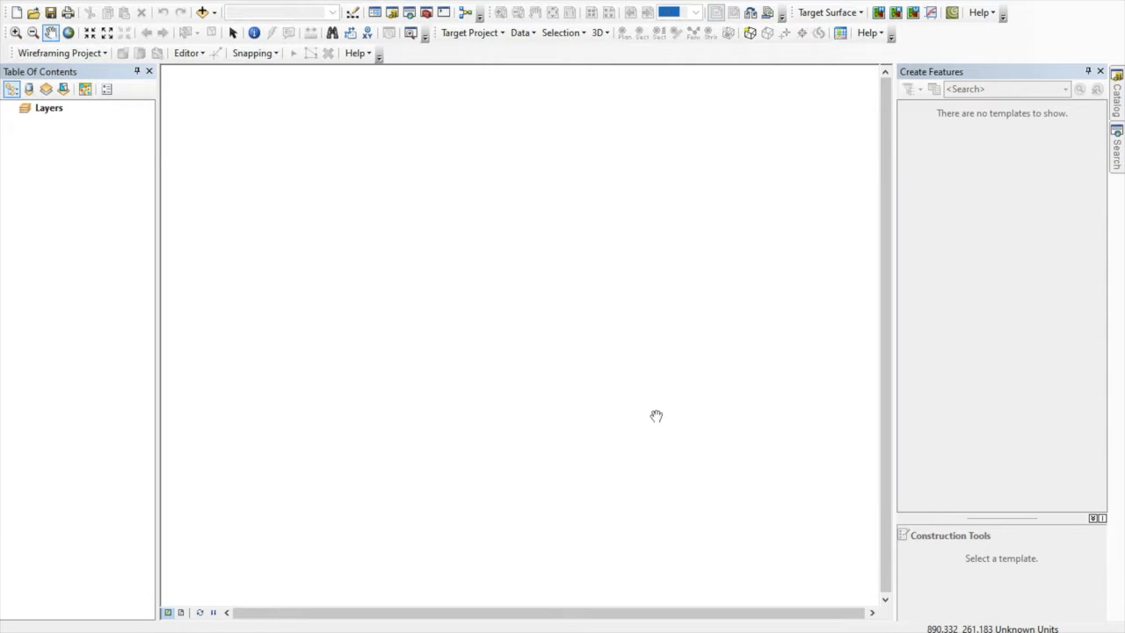
# Step: Save the map document to the Desktop as TargetTutorial
pyautogui.click(16, 2)
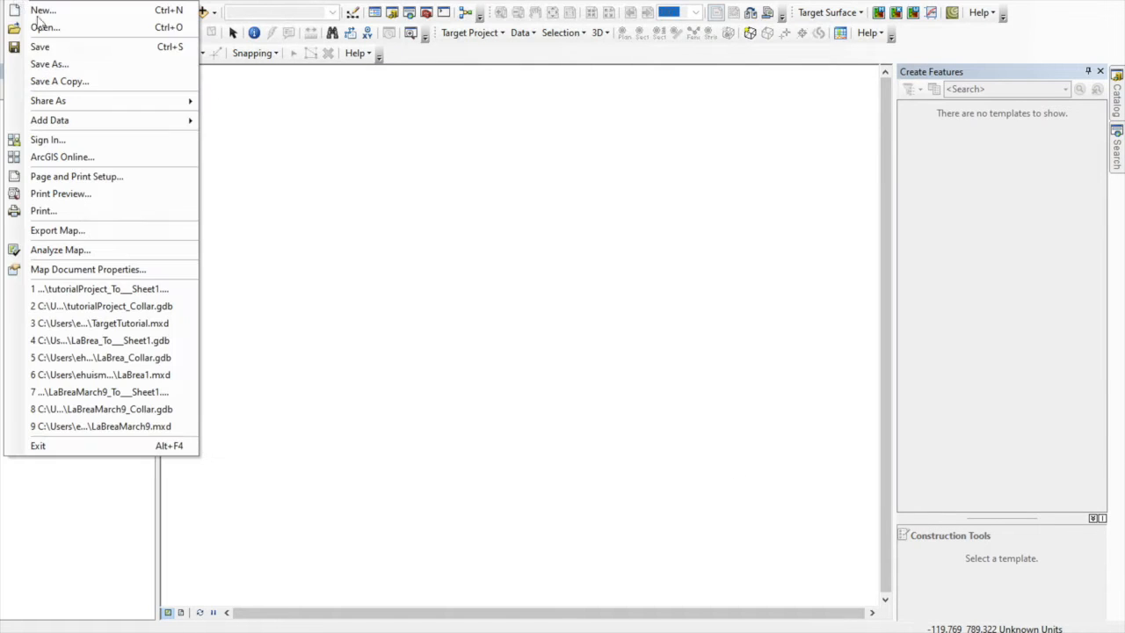
pyautogui.click(53, 64)
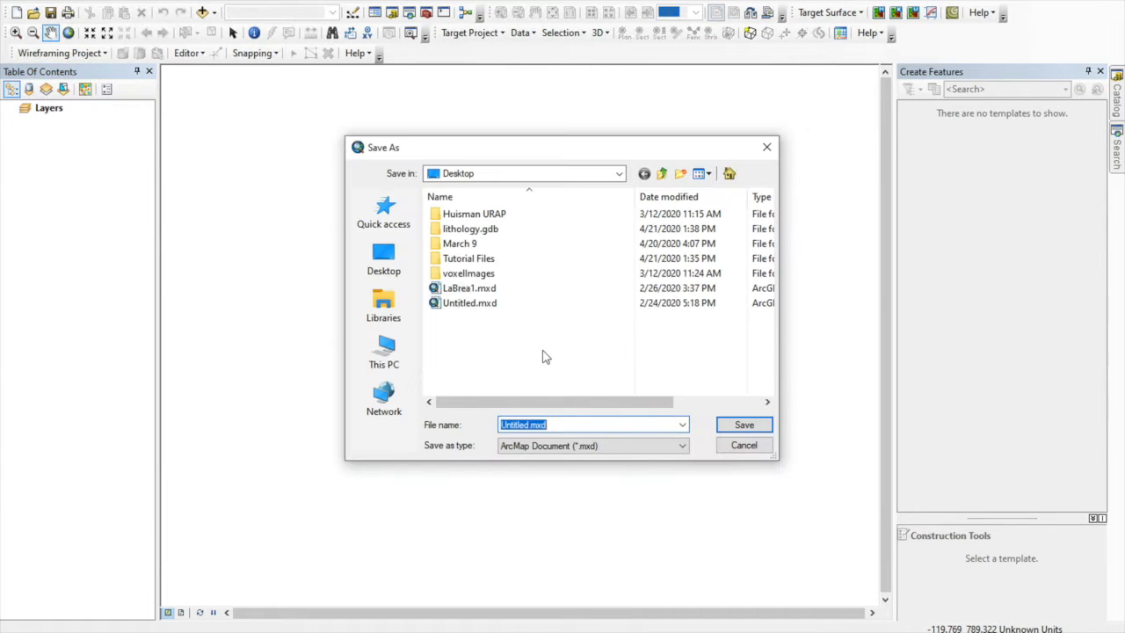
pyautogui.write('TargetTutorial')
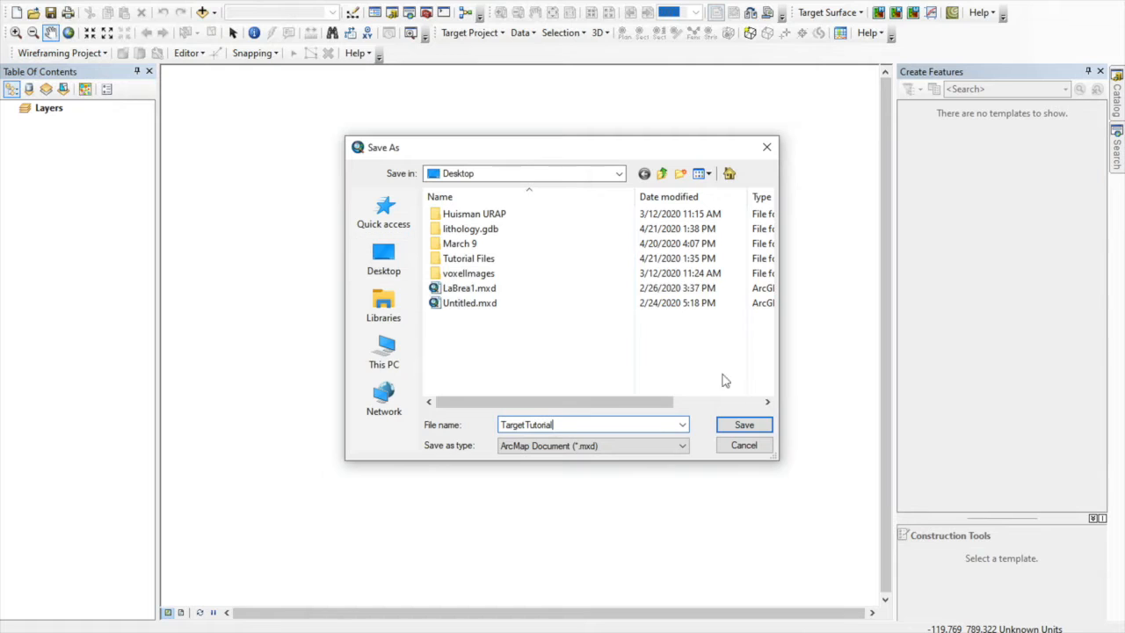
pyautogui.click(742, 428)
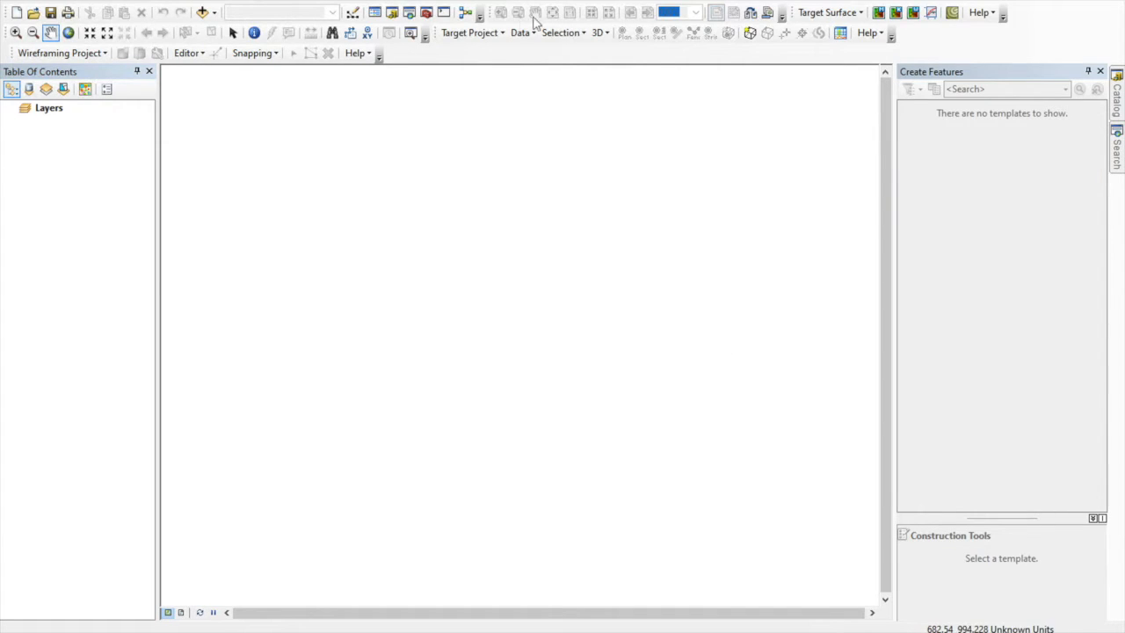
# Step: Create a new empty Target drillhole project with a maximum of 1000 holes and 100 data fields
pyautogui.click(474, 32)
pyautogui.moveTo(490, 58)
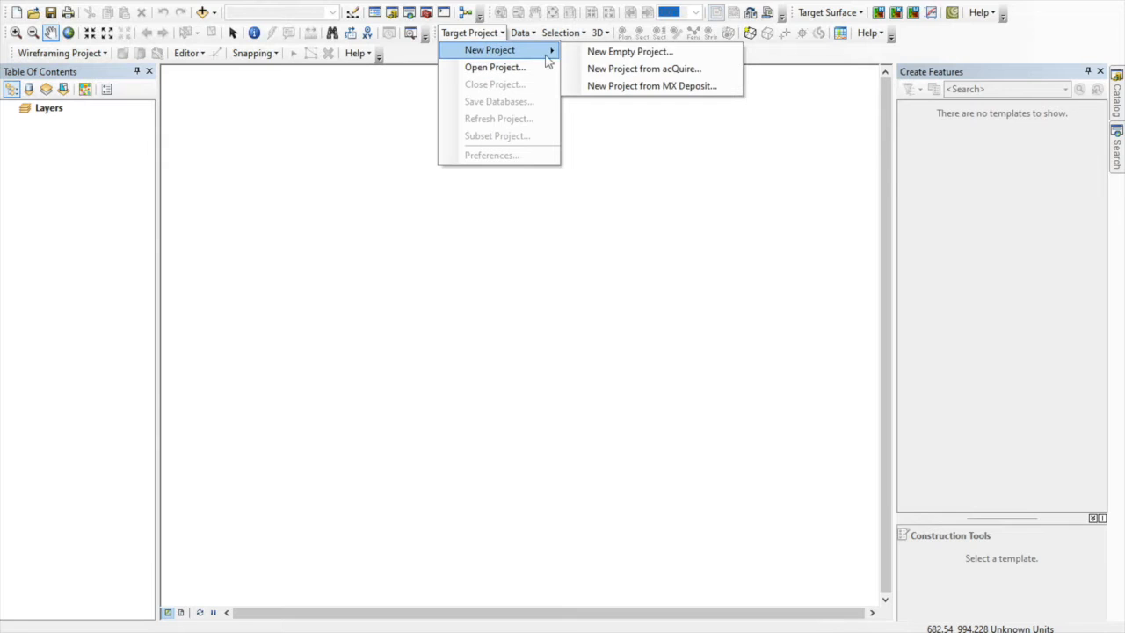
pyautogui.click(575, 52)
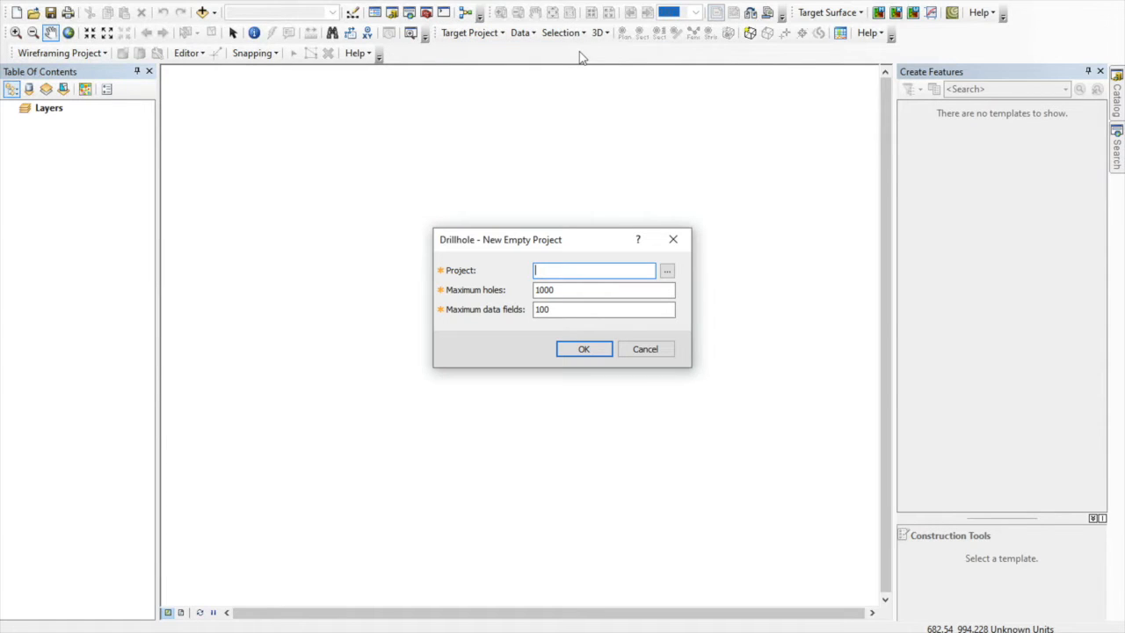
pyautogui.click(578, 351)
# Step: Set the project's rock codes list file to "Lithology Rock Code - Lithology Rock Code.csv" from Tutorial Files in the drill hole preferences
pyautogui.click(480, 35)
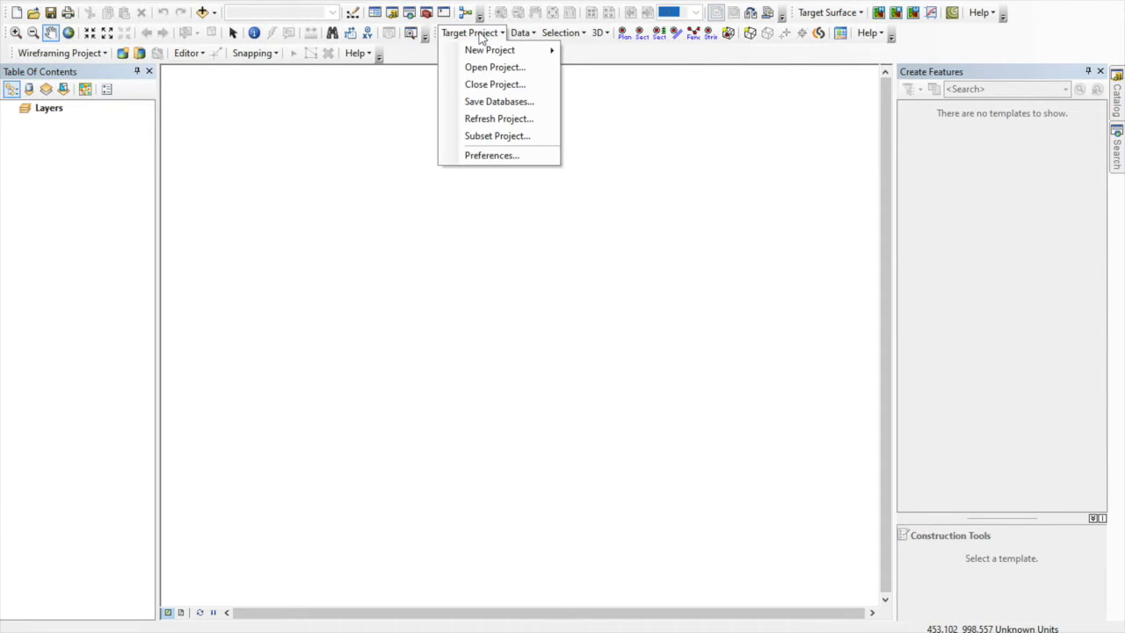
pyautogui.click(496, 155)
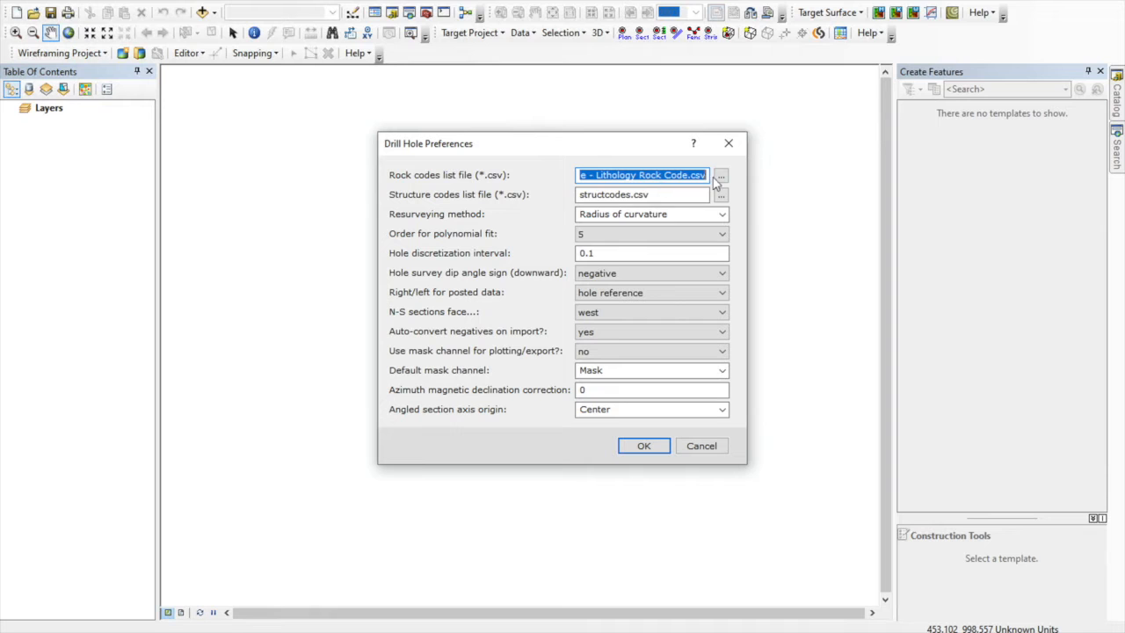
pyautogui.press('Delete')
pyautogui.click(720, 178)
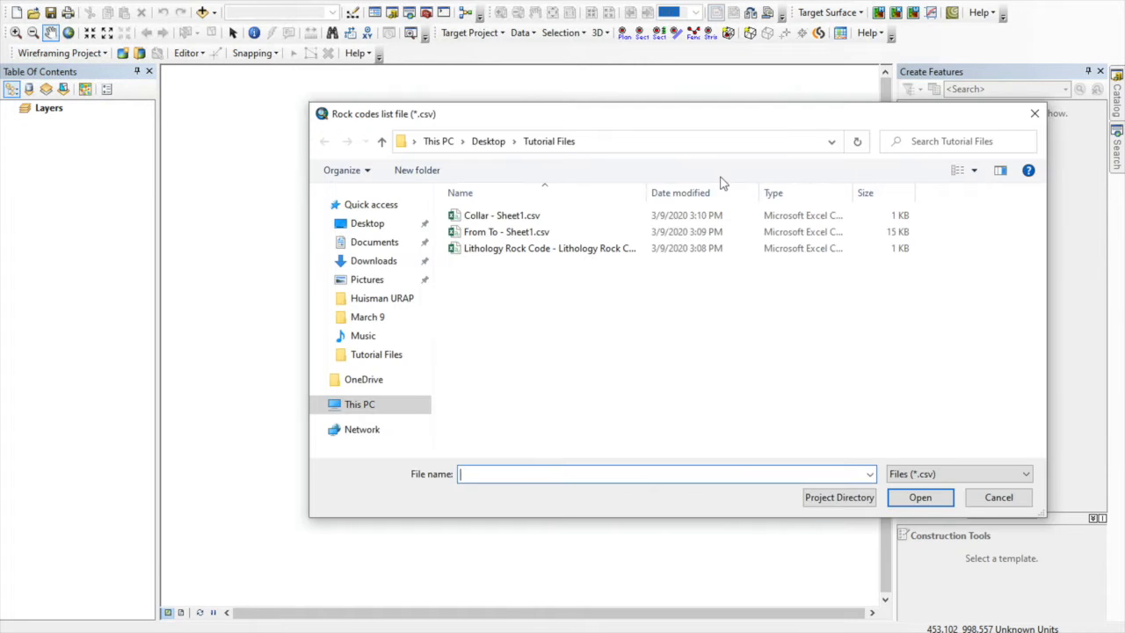
pyautogui.click(511, 250)
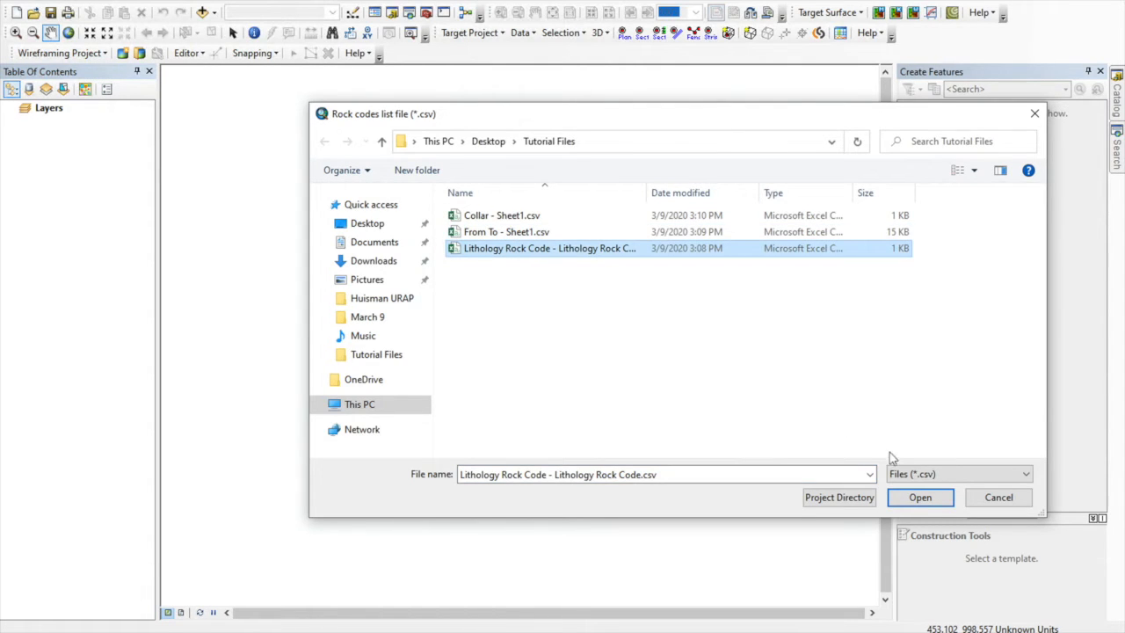
pyautogui.click(919, 498)
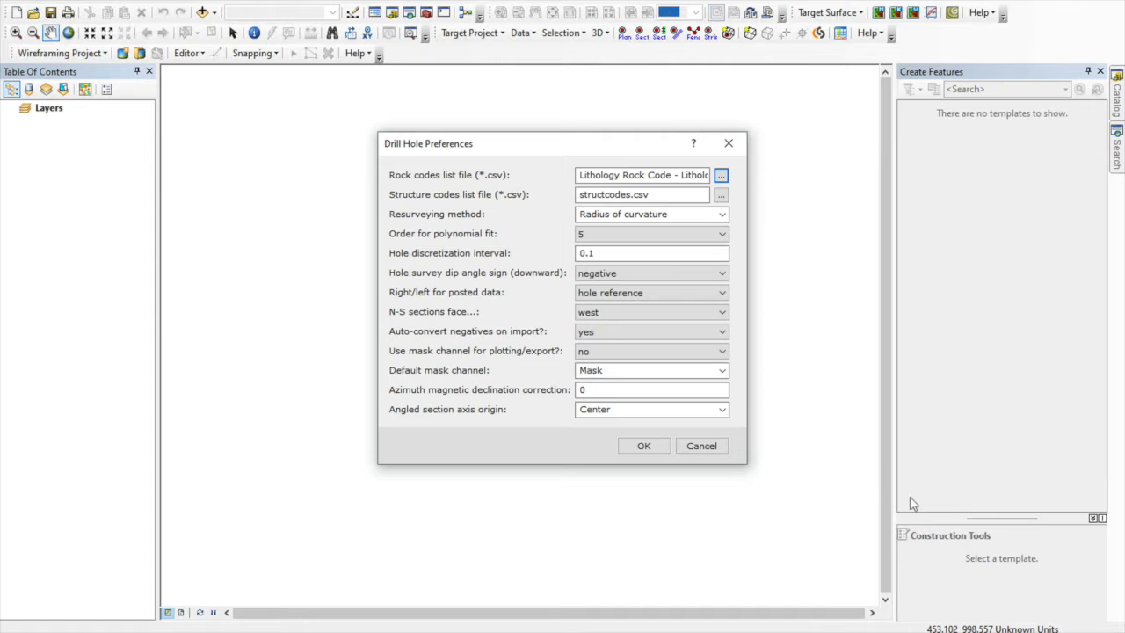
pyautogui.click(659, 447)
# Step: Start a text file import of "Collar - Sheet1.csv" from the Tutorial Files folder using the drill hole import wizard
pyautogui.click(522, 35)
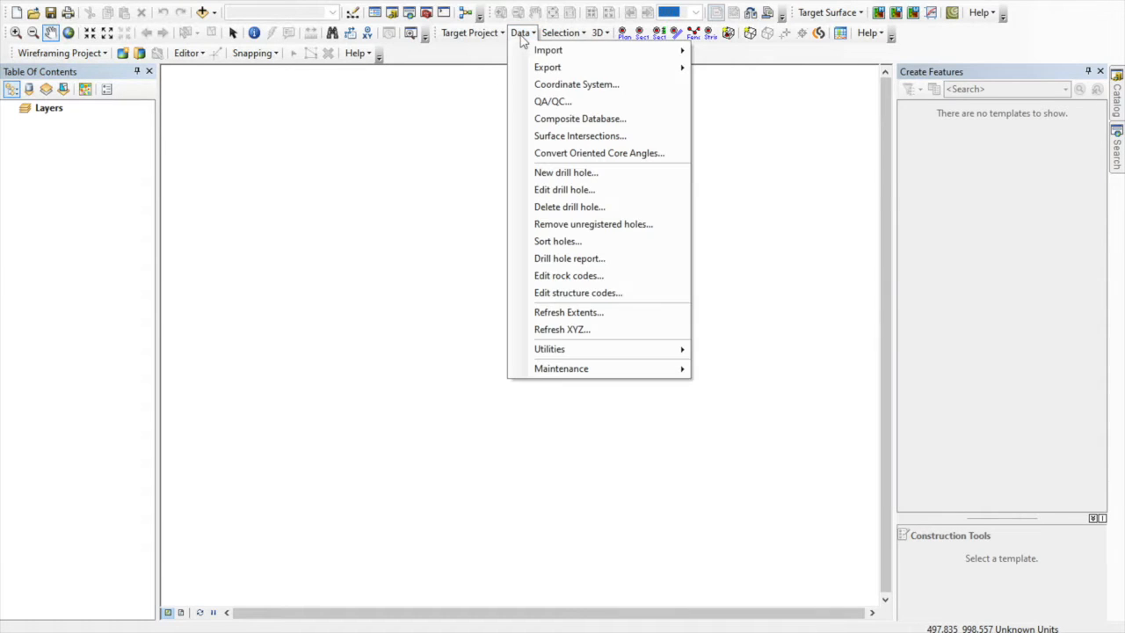
pyautogui.moveTo(555, 55)
pyautogui.click(750, 48)
pyautogui.click(520, 36)
pyautogui.moveTo(589, 54)
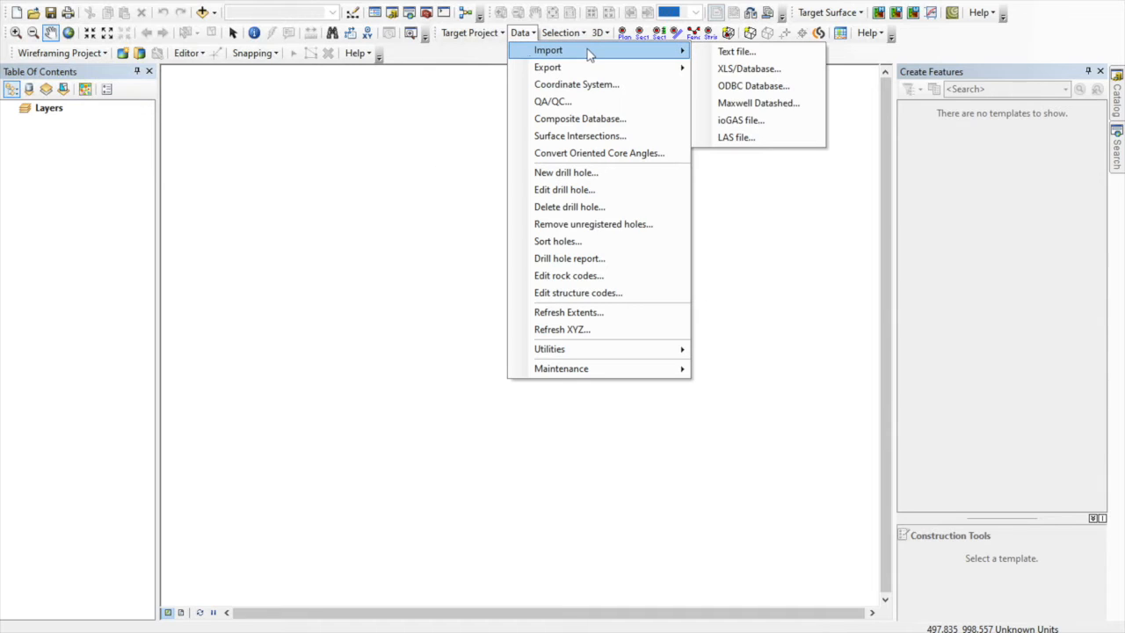
pyautogui.click(737, 54)
pyautogui.click(667, 282)
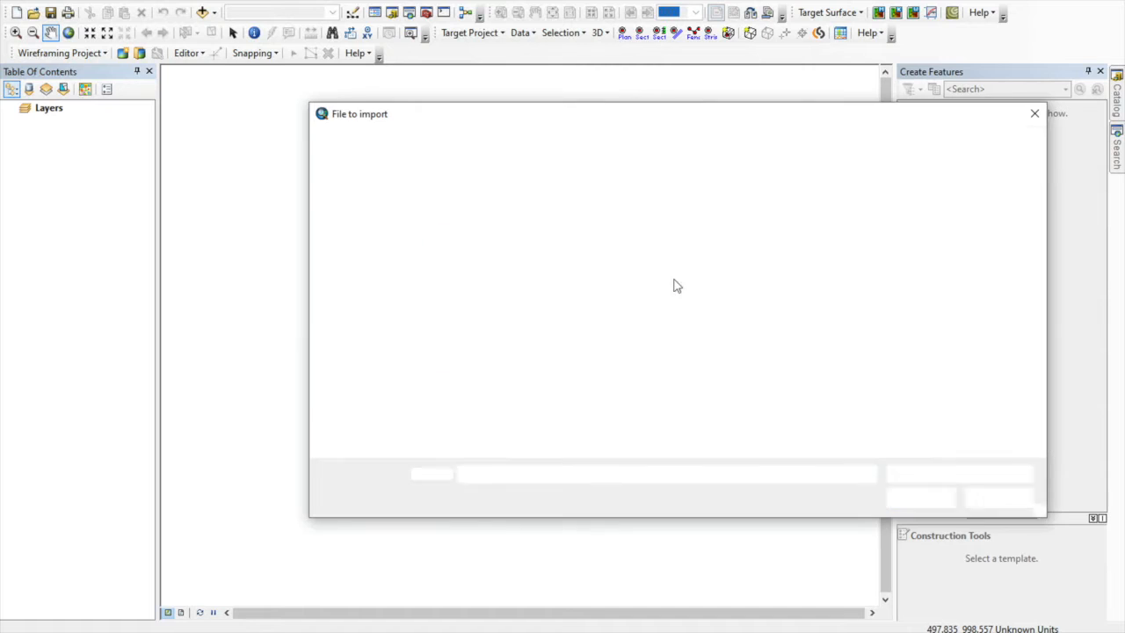
pyautogui.doubleClick(527, 267)
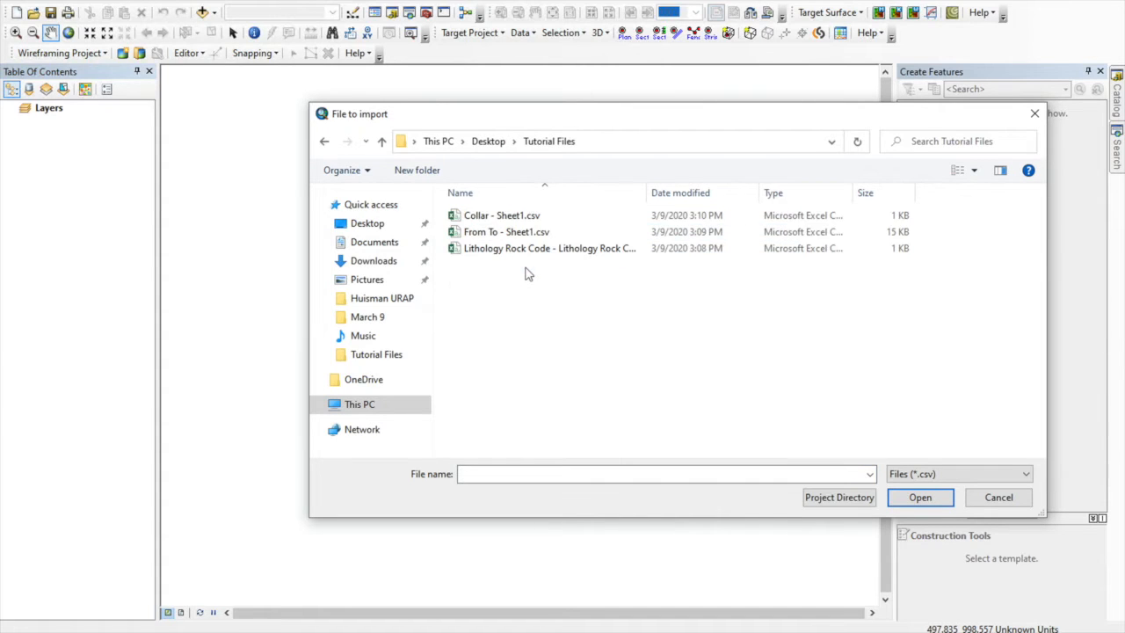
pyautogui.click(520, 220)
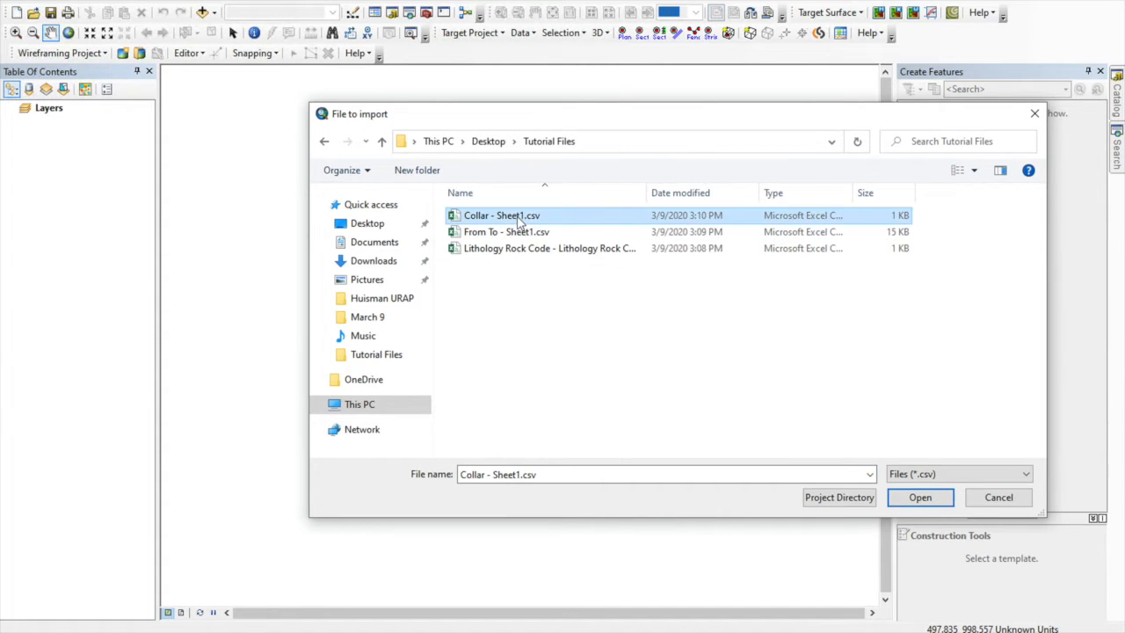
pyautogui.click(920, 497)
pyautogui.click(547, 345)
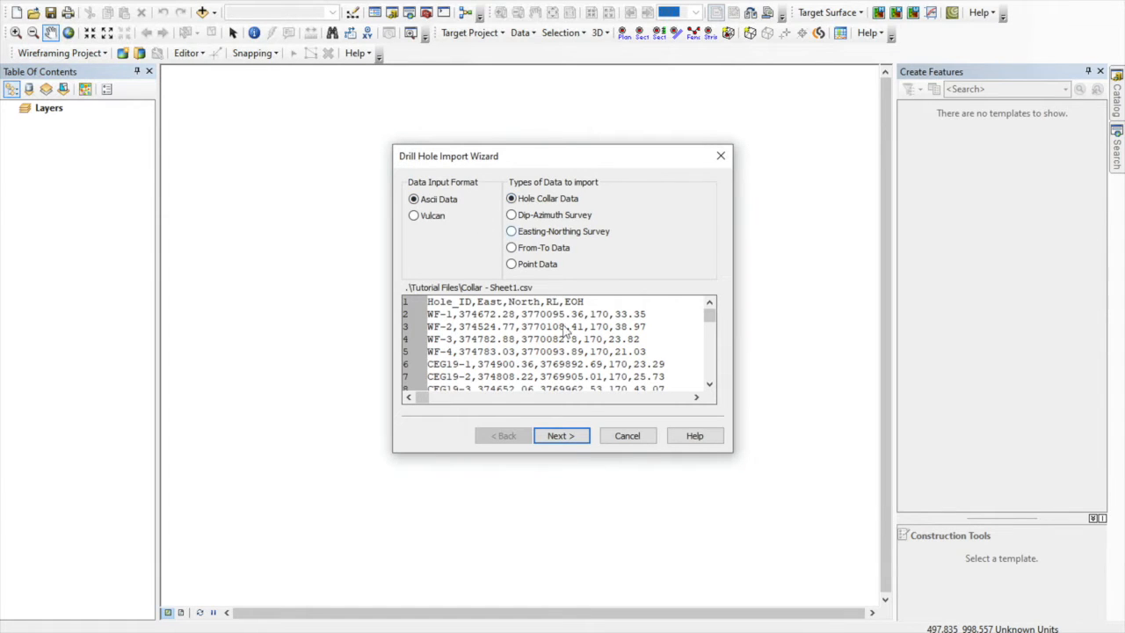
# Step: Configure the import as delimited hole collar data with headings on row 1 and Microsoft Excel CSV column delimiters
pyautogui.click(579, 437)
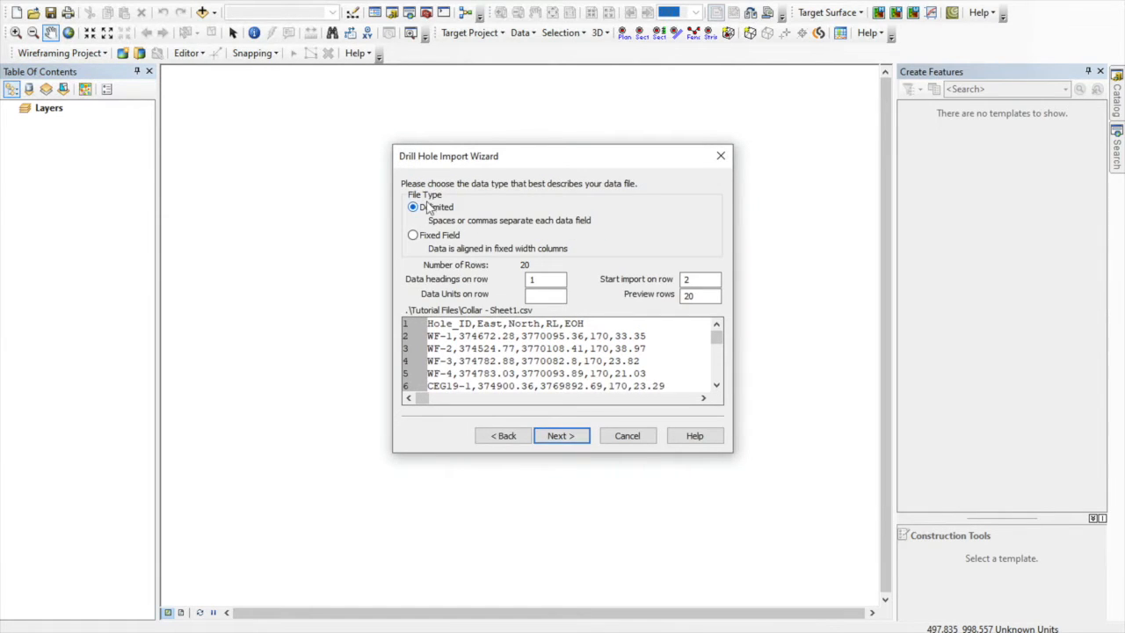
pyautogui.click(563, 439)
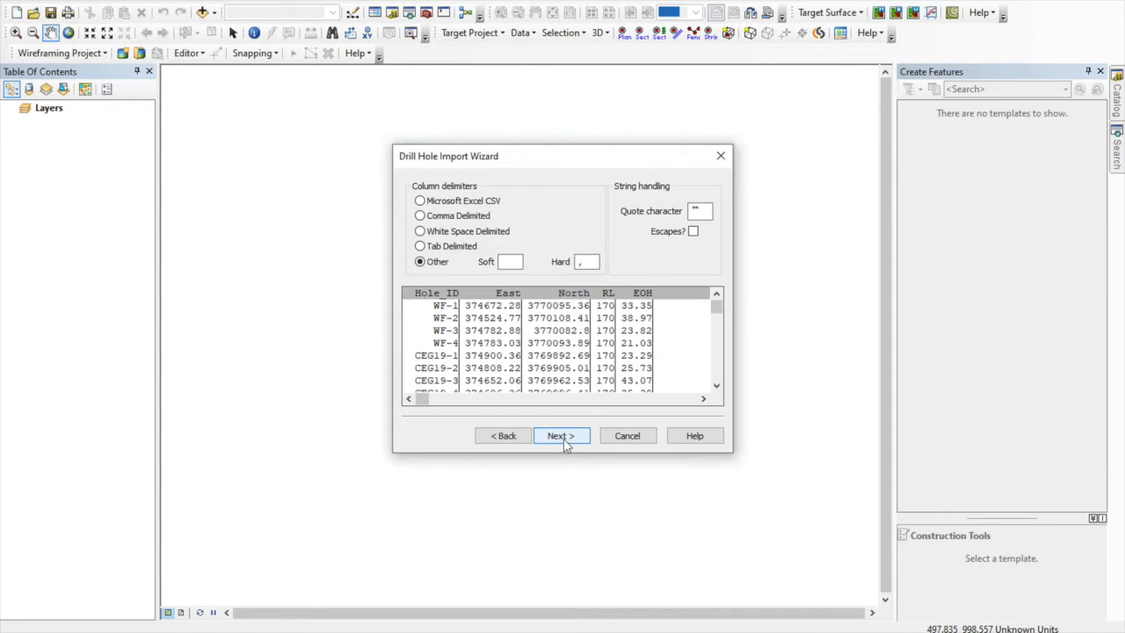
pyautogui.click(450, 201)
pyautogui.click(571, 437)
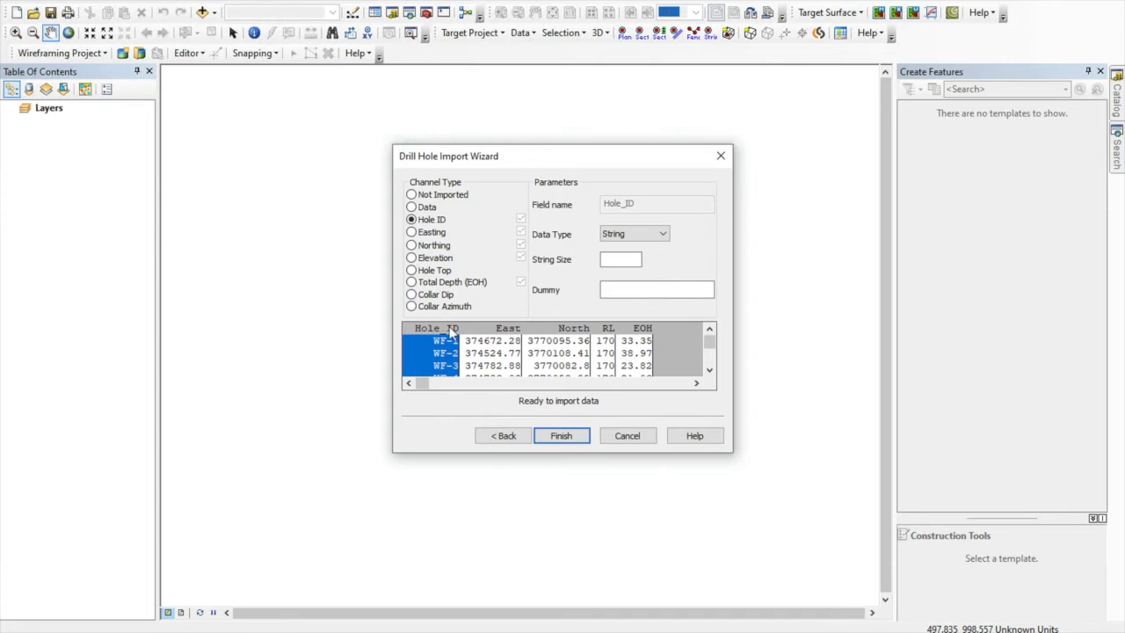
# Step: Check the channel types of the East, North, RL and EOH columns and finish the collar data import
pyautogui.click(507, 332)
pyautogui.click(552, 329)
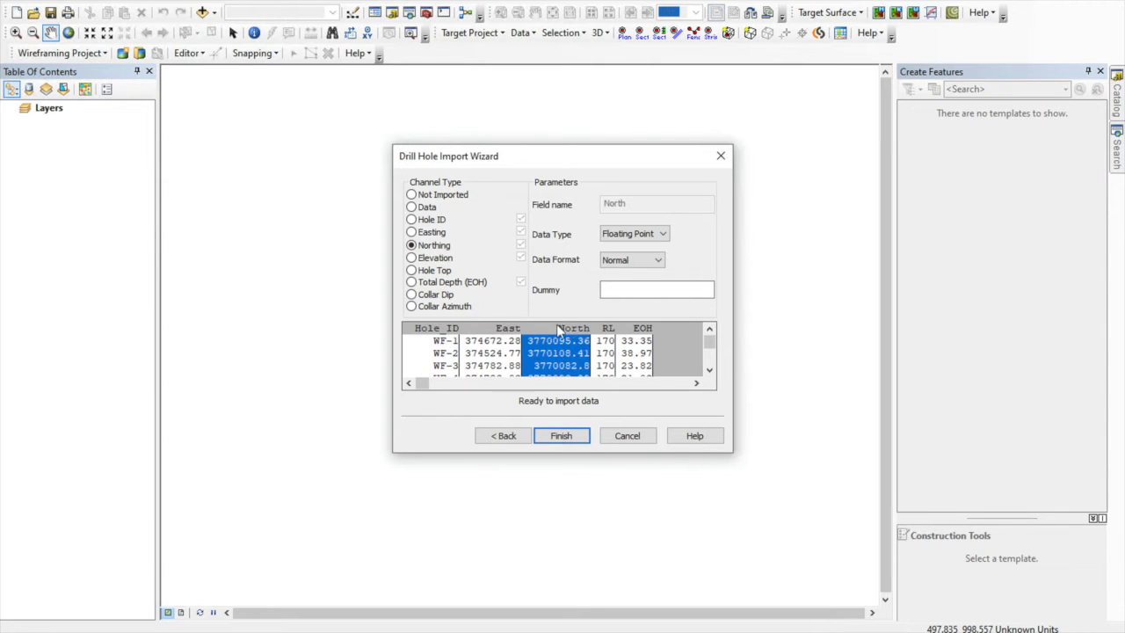
pyautogui.click(606, 329)
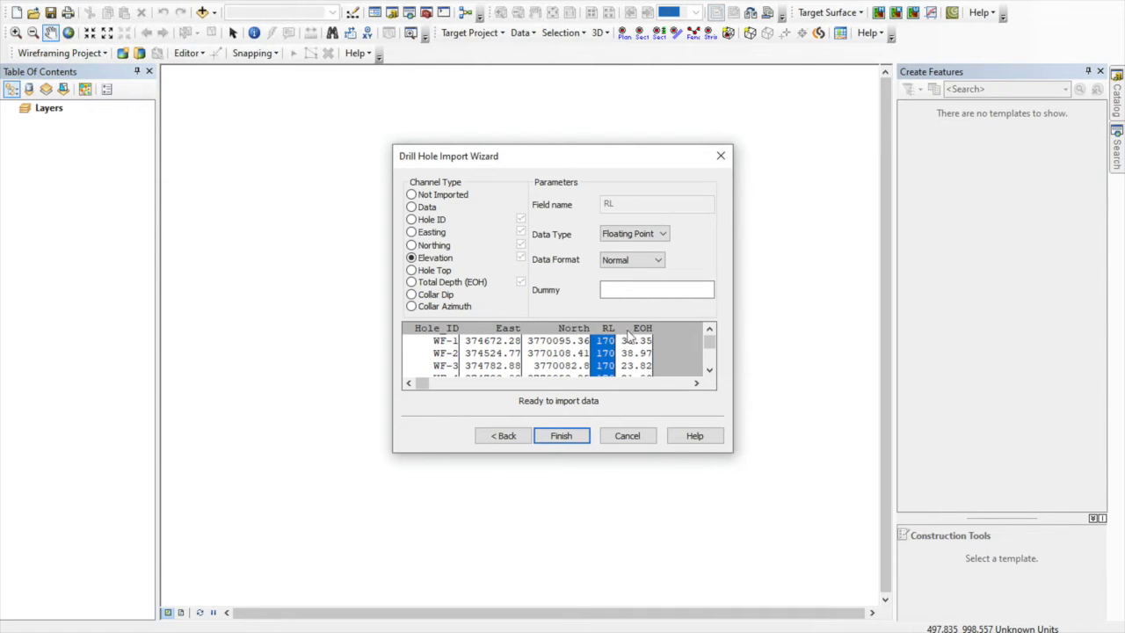
pyautogui.click(642, 330)
pyautogui.click(562, 435)
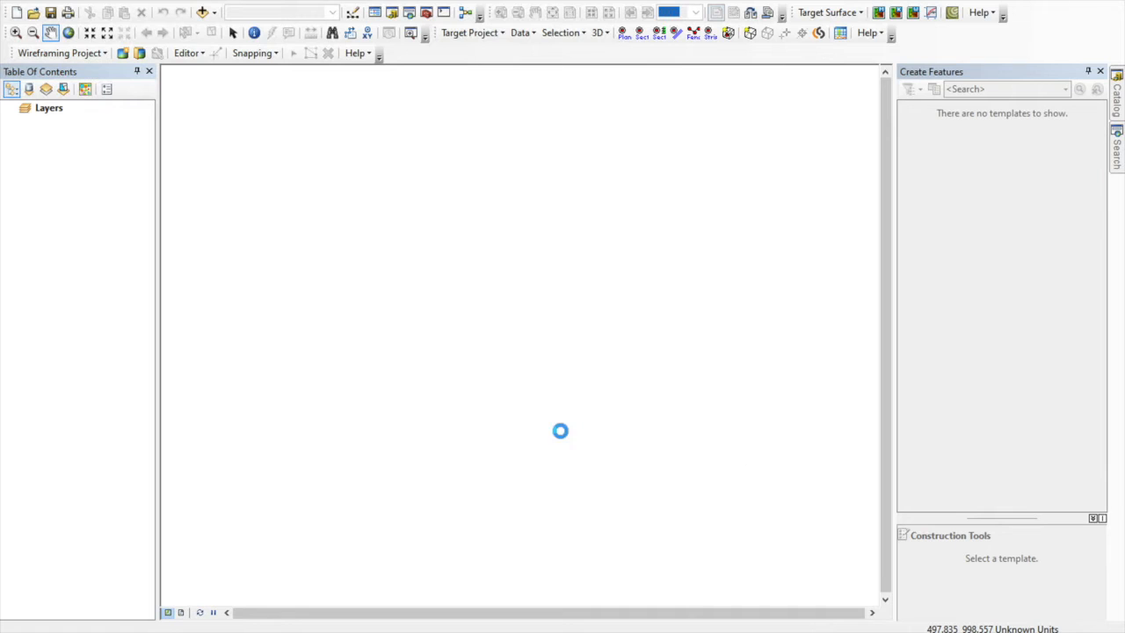
# Step: Start a text file import of "From To - Sheet1.csv" in Overwrite mode using the drill hole import wizard
pyautogui.click(520, 32)
pyautogui.moveTo(544, 51)
pyautogui.click(734, 53)
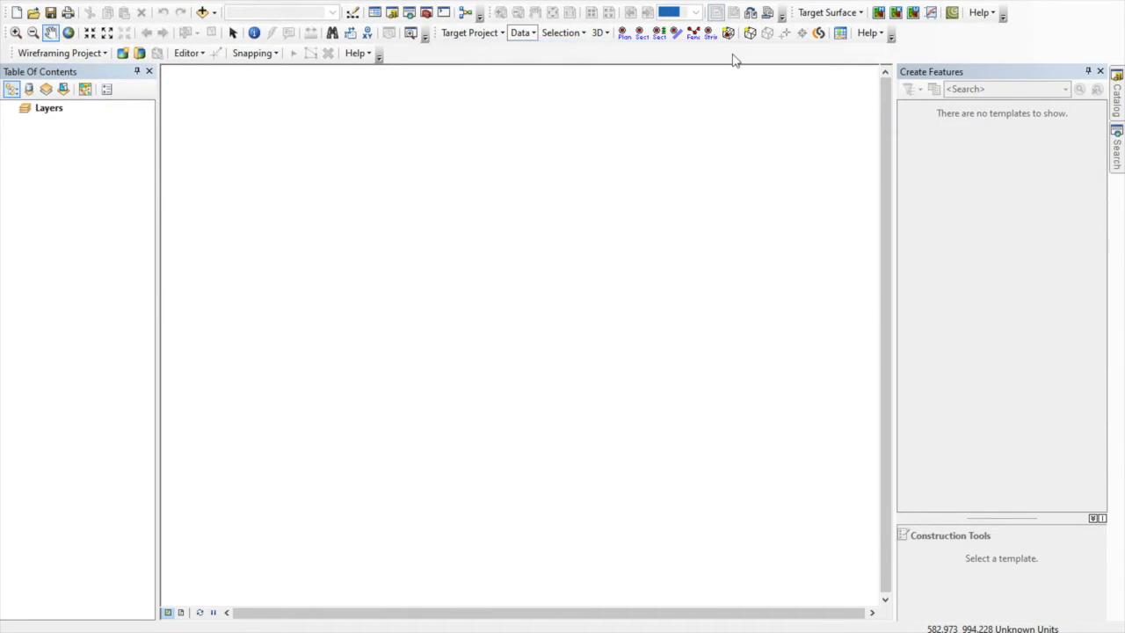
pyautogui.click(665, 283)
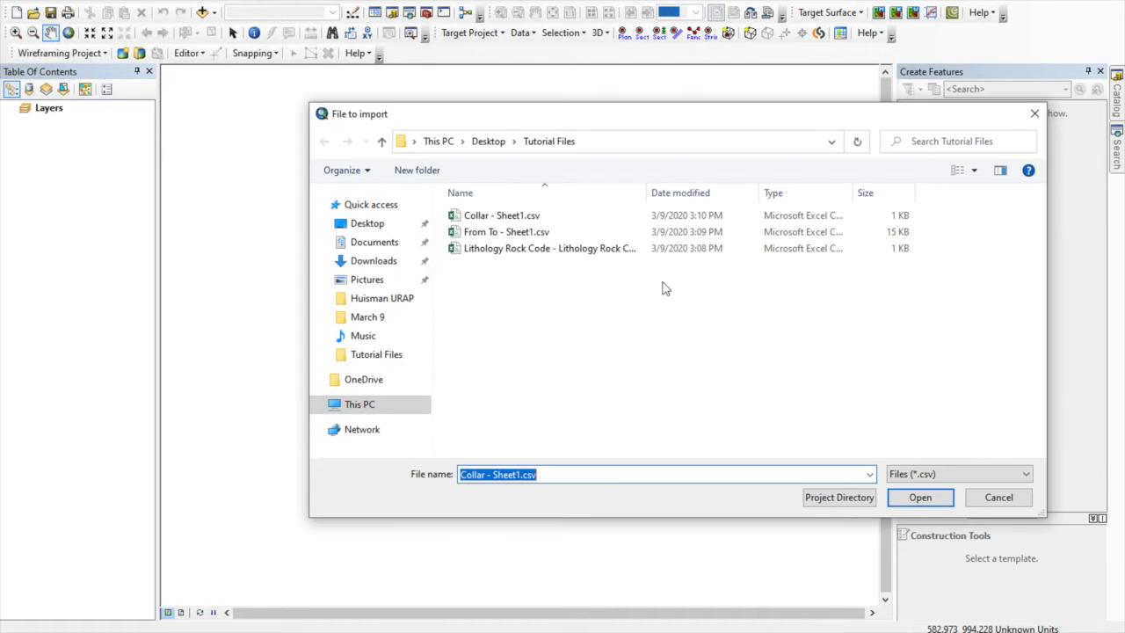
pyautogui.click(514, 232)
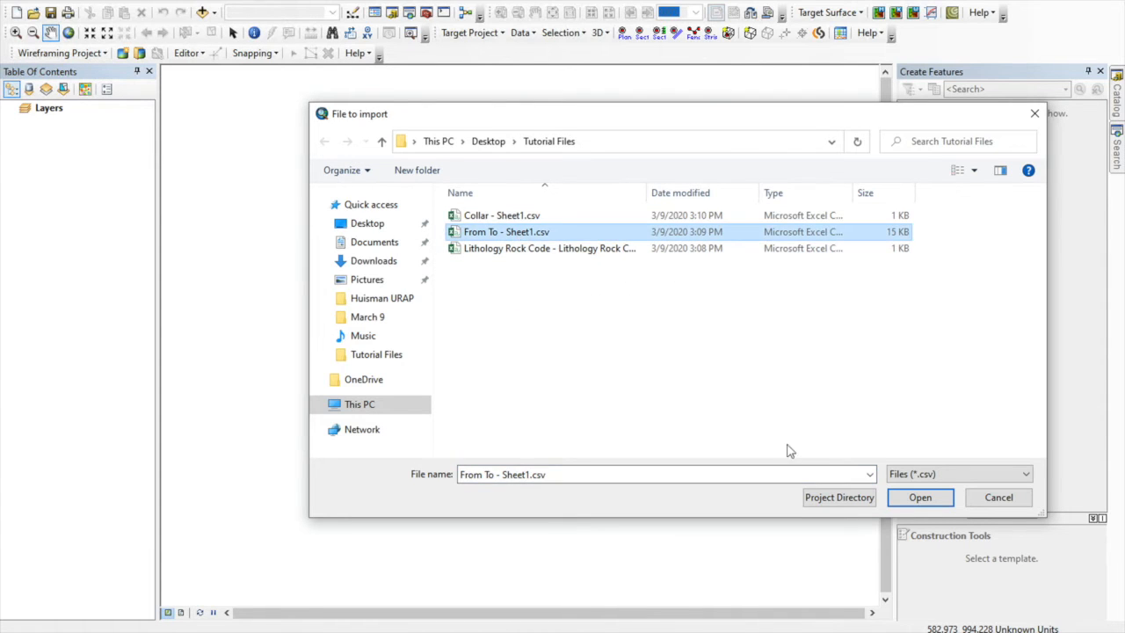
pyautogui.click(919, 499)
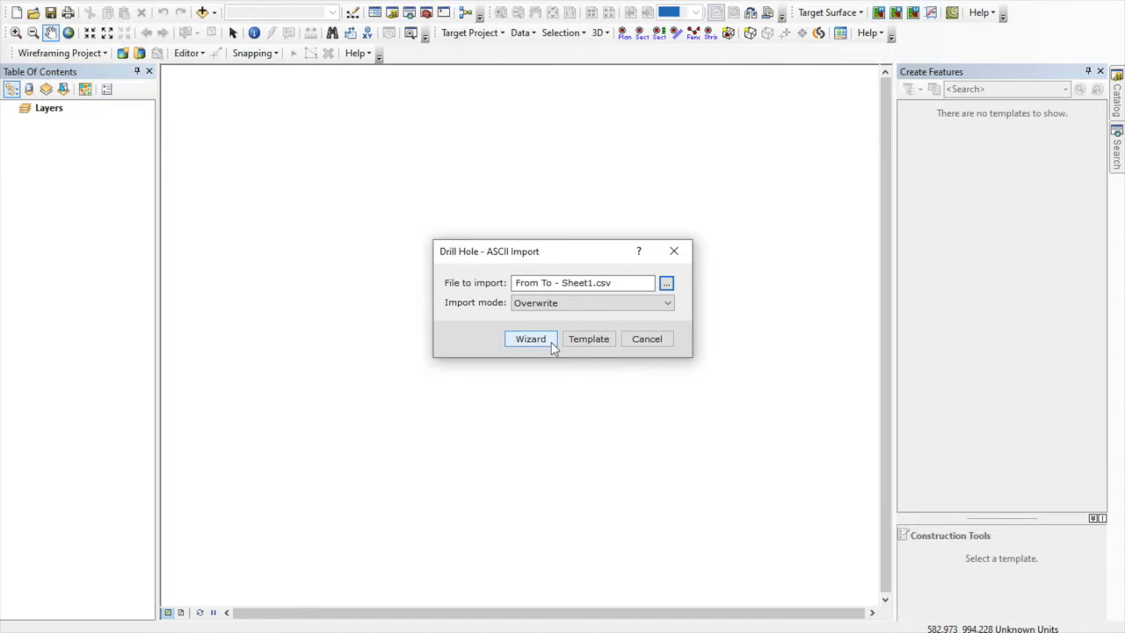
pyautogui.click(550, 343)
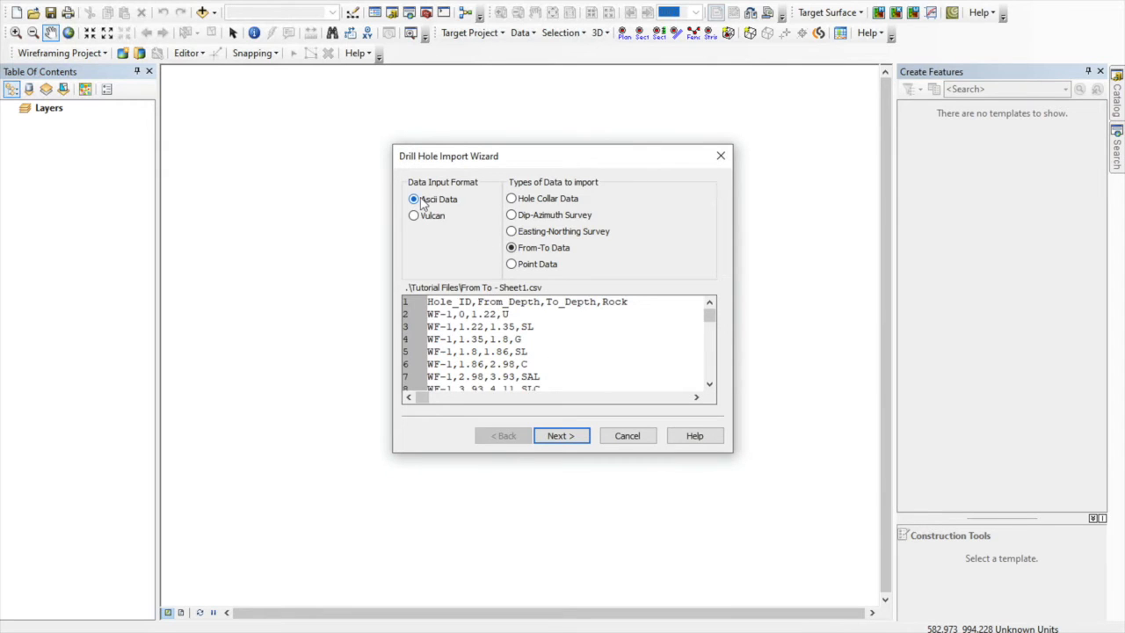
# Step: Configure the import as delimited From-To data with headings on row 1 and Microsoft Excel CSV column delimiters
pyautogui.click(559, 434)
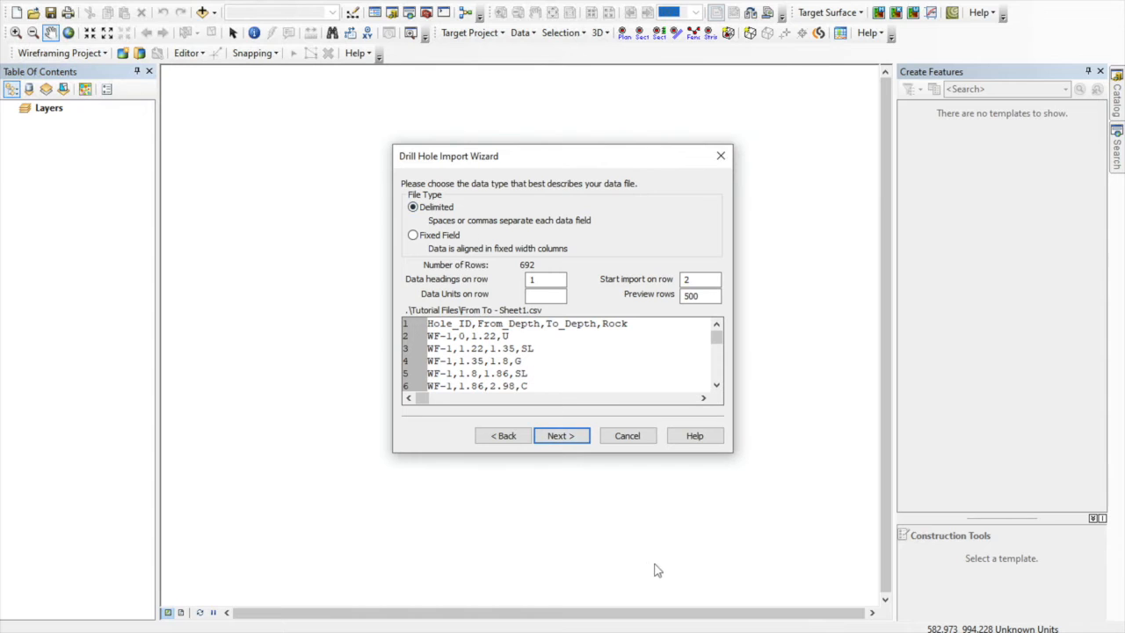
pyautogui.click(554, 437)
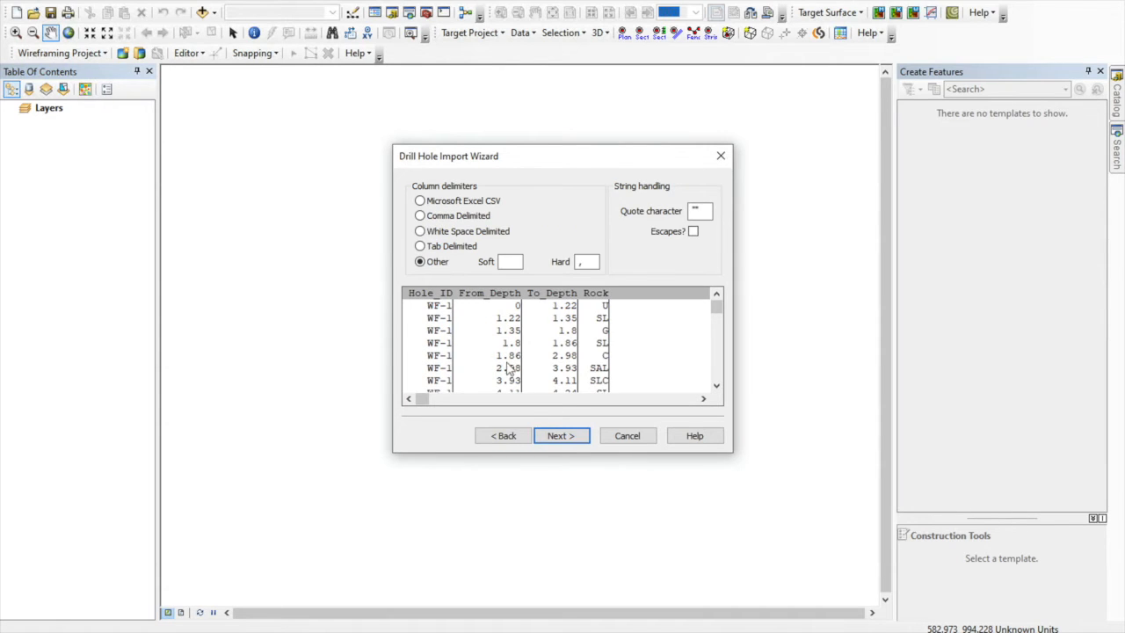
pyautogui.click(450, 202)
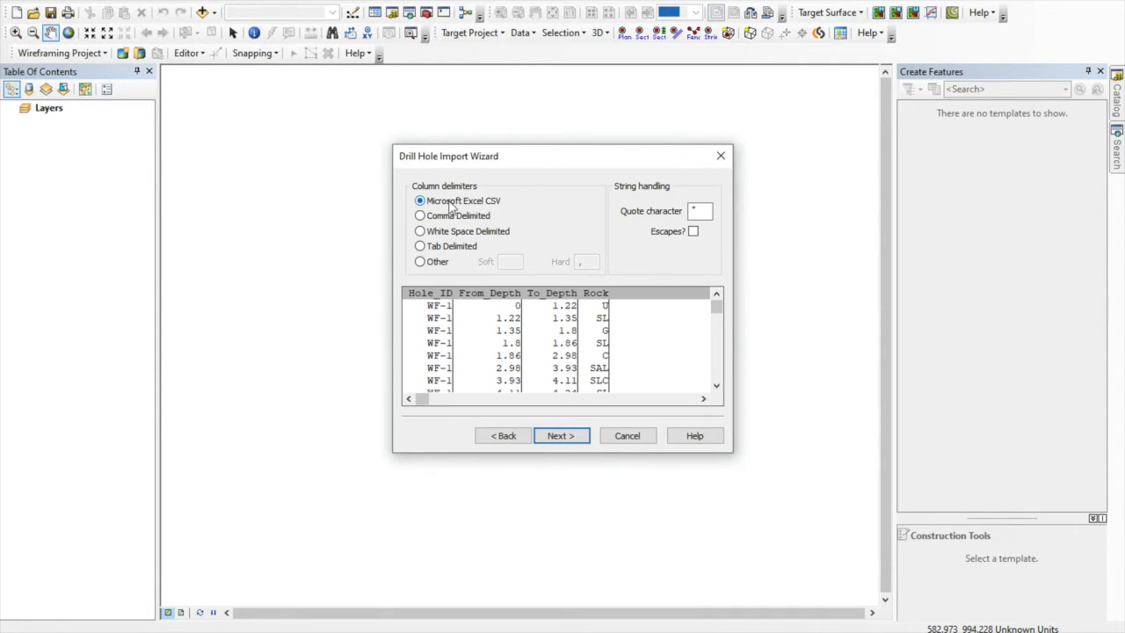
pyautogui.click(567, 435)
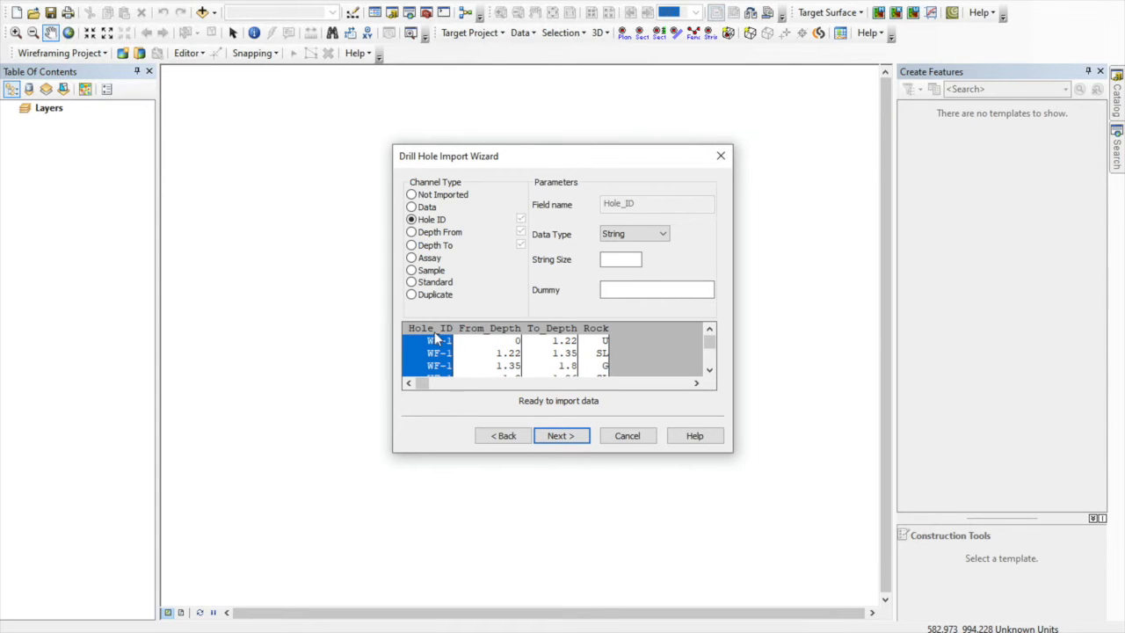
# Step: Check the channel types of the From_Depth, To_Depth and Rock columns and finish the From-To data import with the suggested data name
pyautogui.click(488, 333)
pyautogui.click(540, 333)
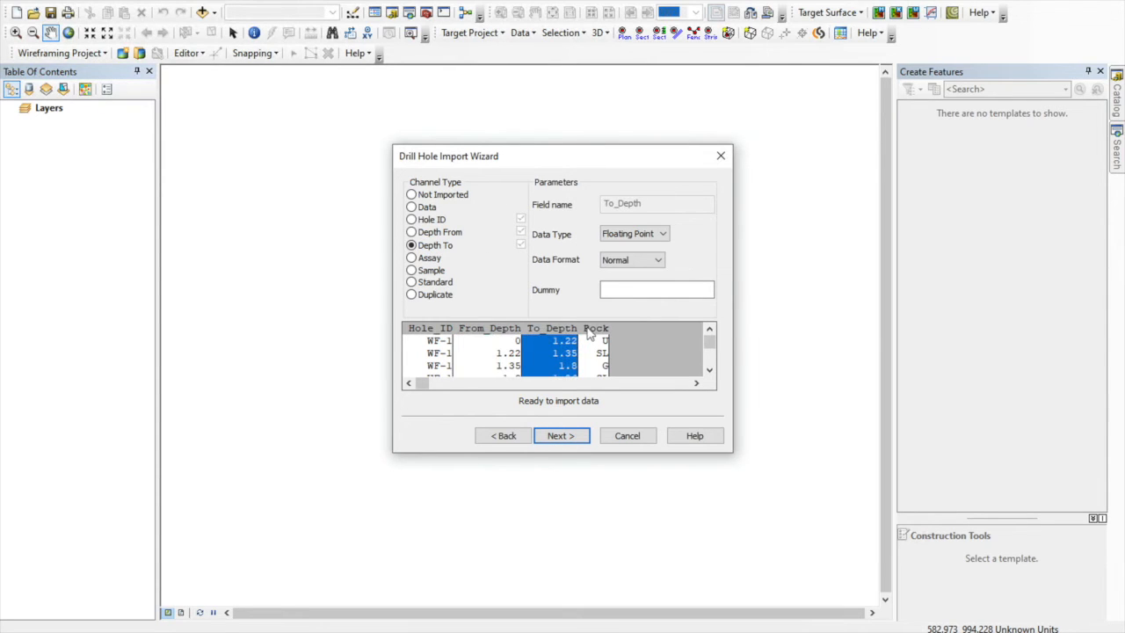
pyautogui.click(590, 332)
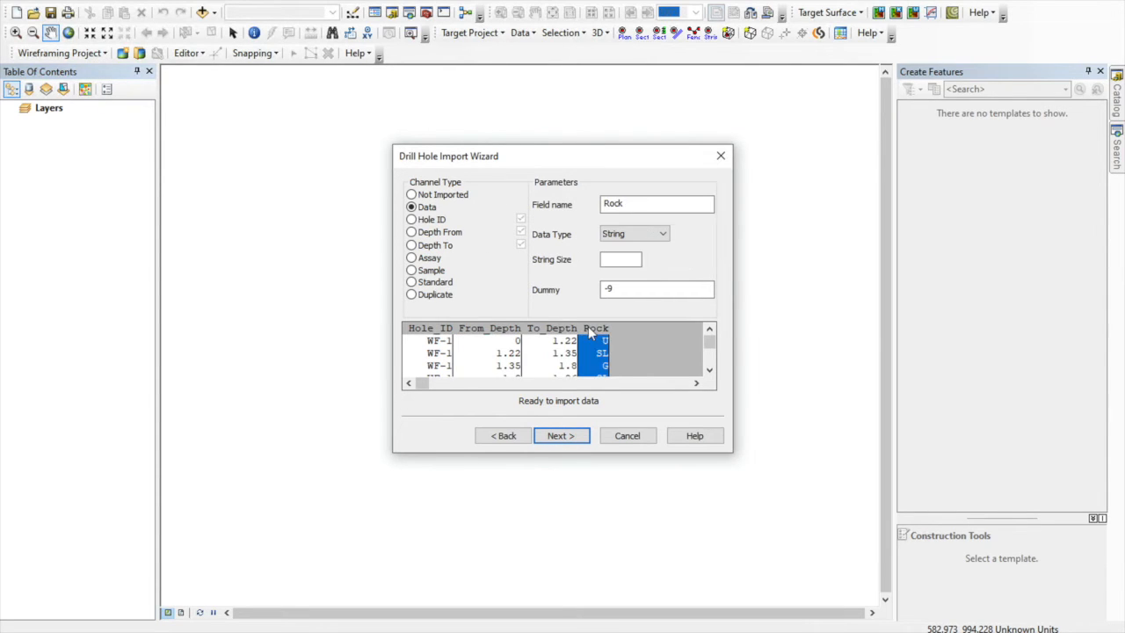
pyautogui.click(574, 437)
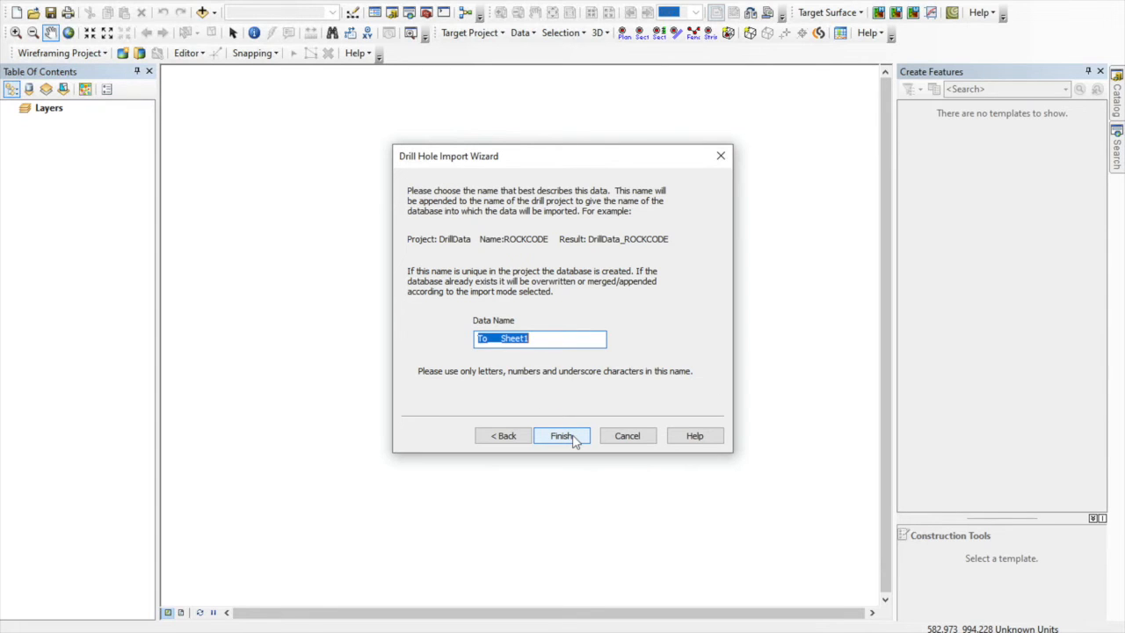
pyautogui.click(563, 435)
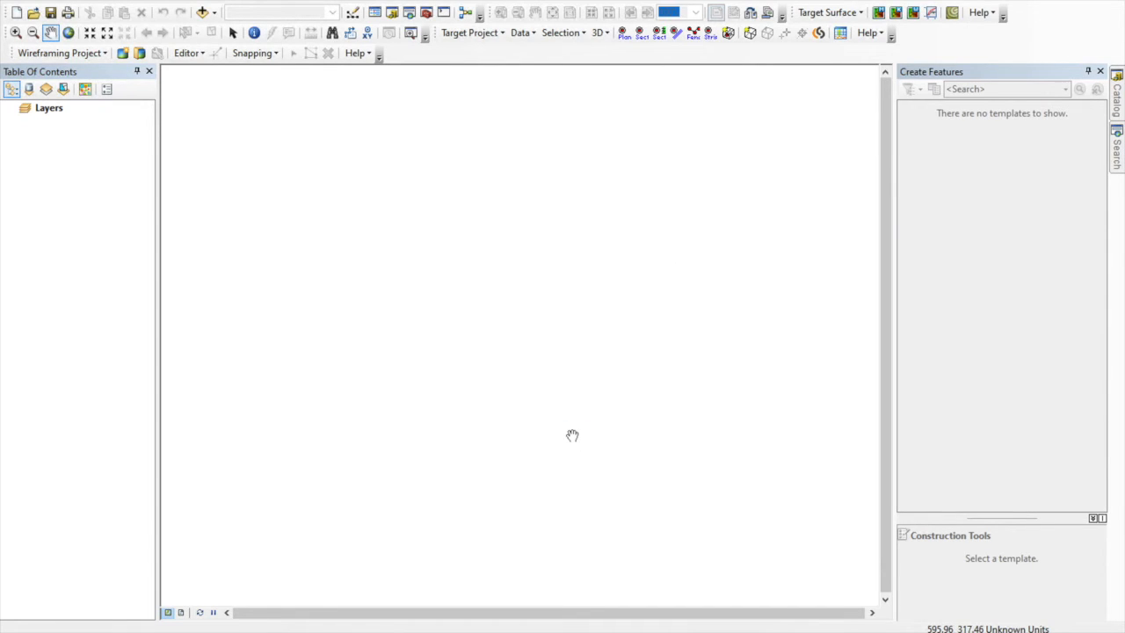
# Step: Set the length units of the project's coordinate system to US survey foot, leaving the coordinate system as Unknown
pyautogui.click(486, 35)
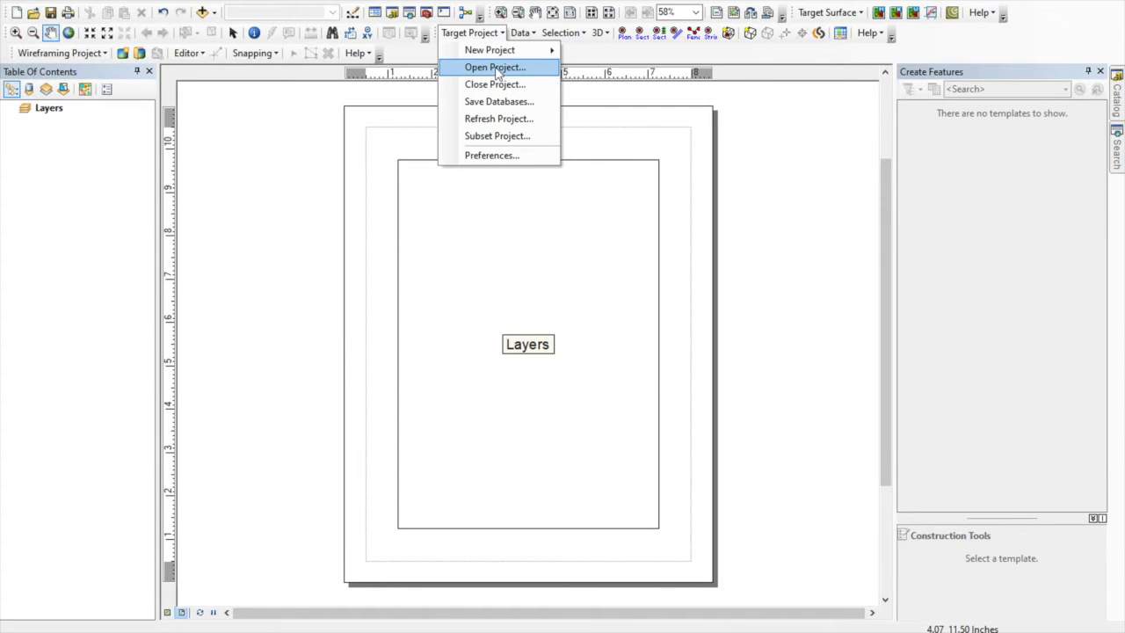
pyautogui.moveTo(522, 35)
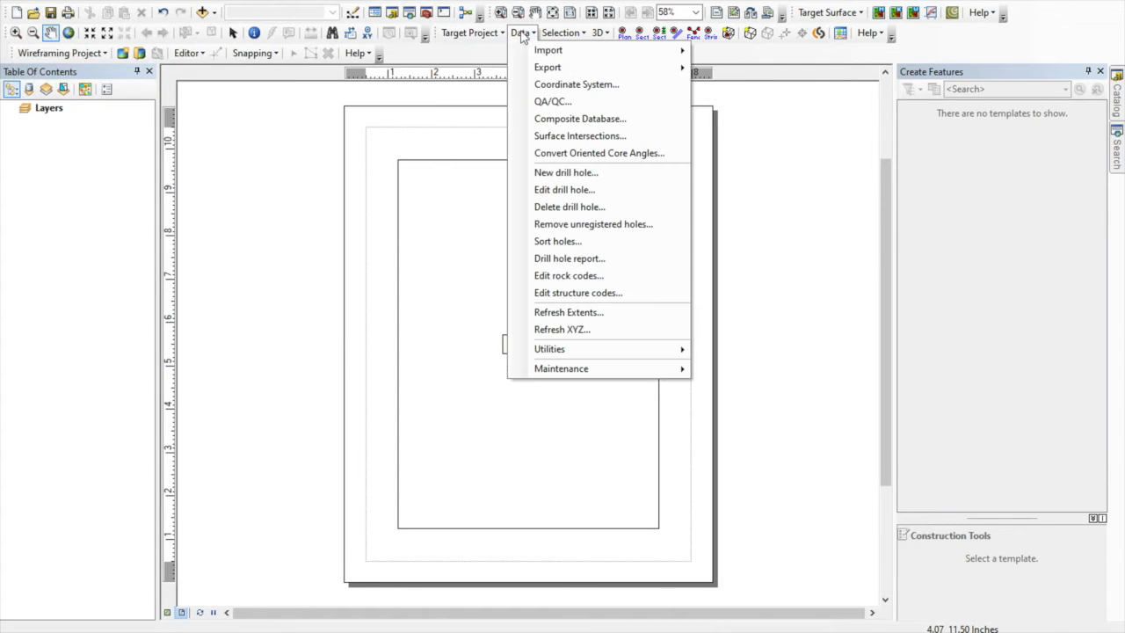
pyautogui.click(545, 84)
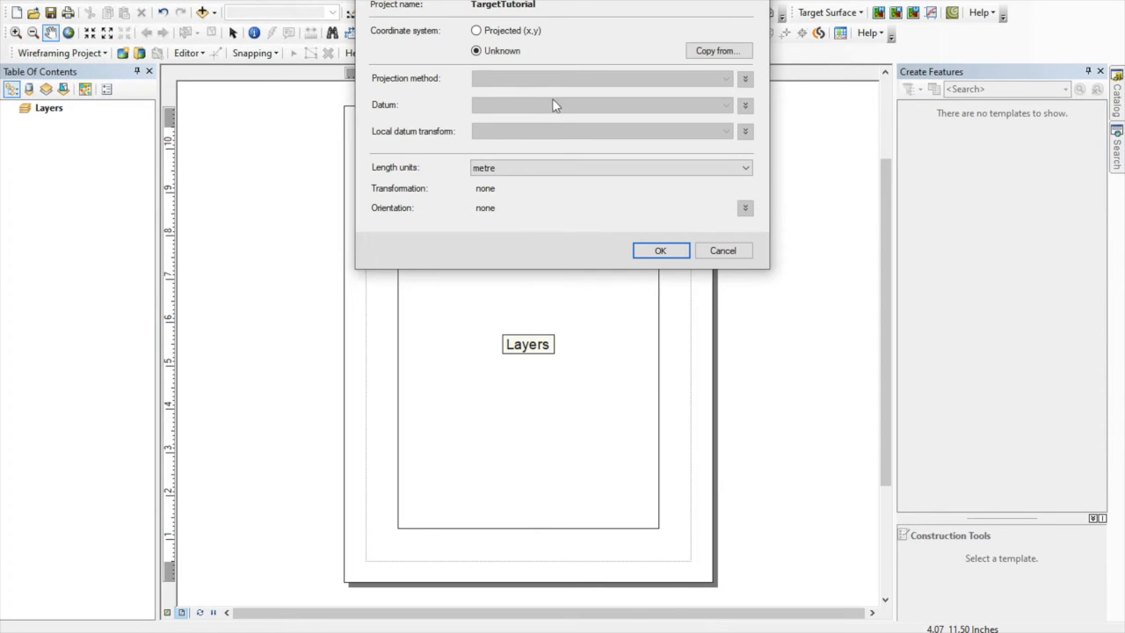
pyautogui.click(609, 177)
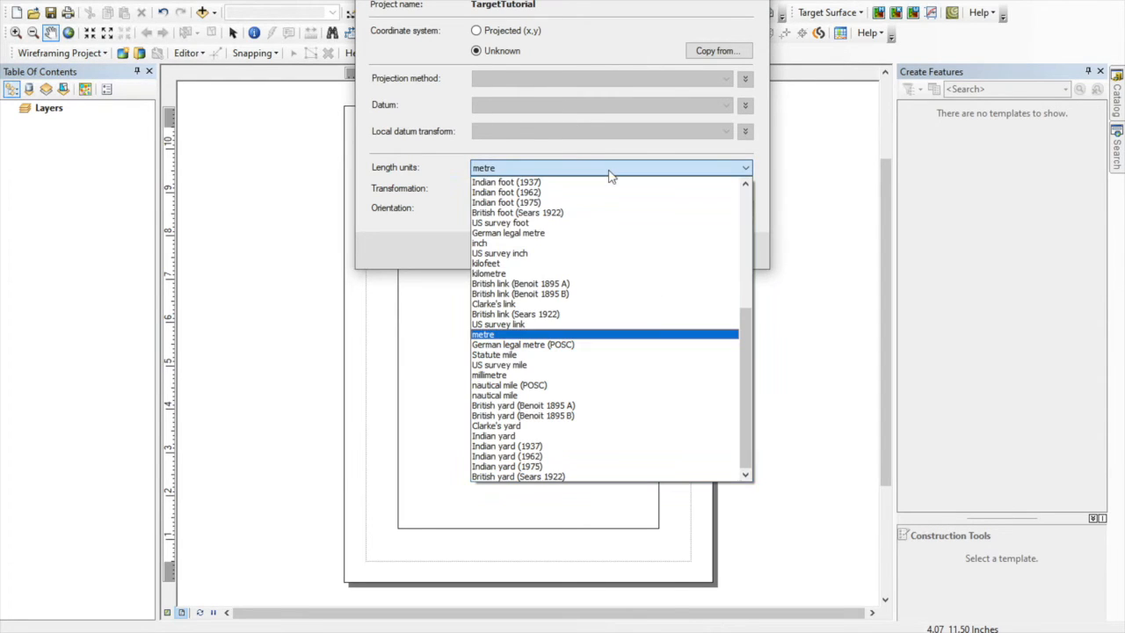
pyautogui.click(602, 225)
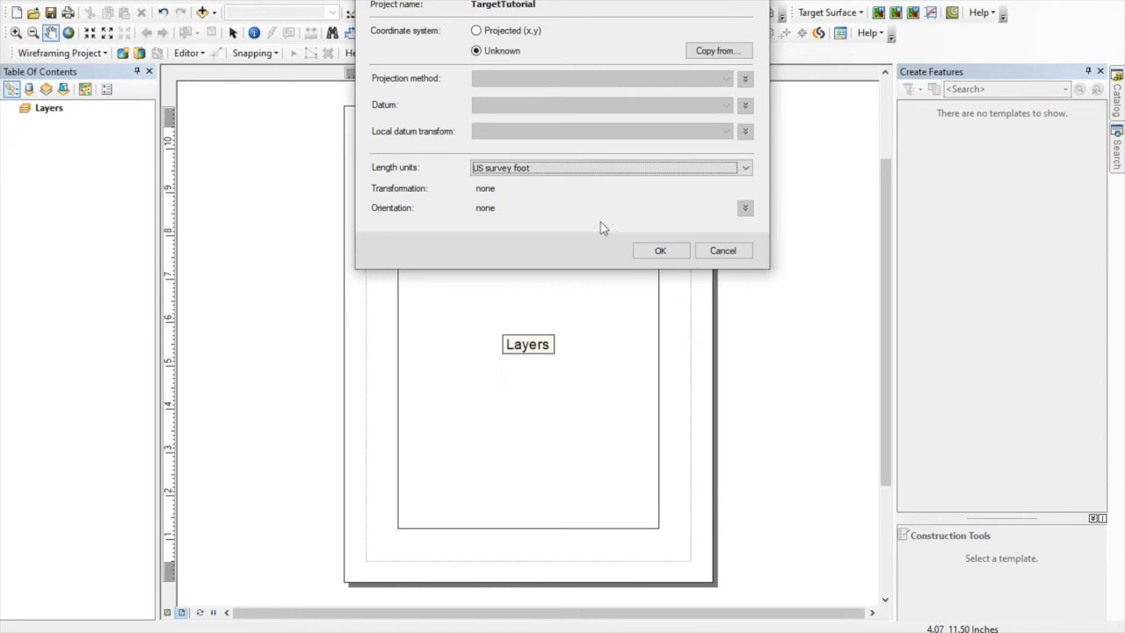
pyautogui.click(657, 248)
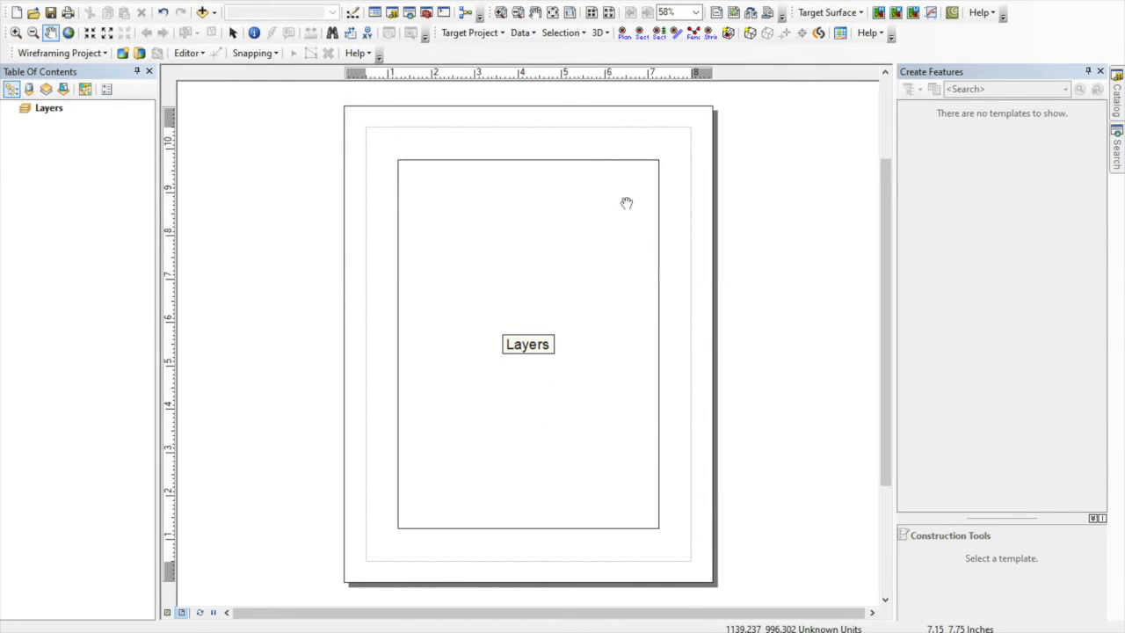
# Step: Open a 3D view and add the project's drillholes, reviewing the hole trace, data, load/save and topography options and keeping the defaults
pyautogui.click(595, 38)
pyautogui.click(622, 56)
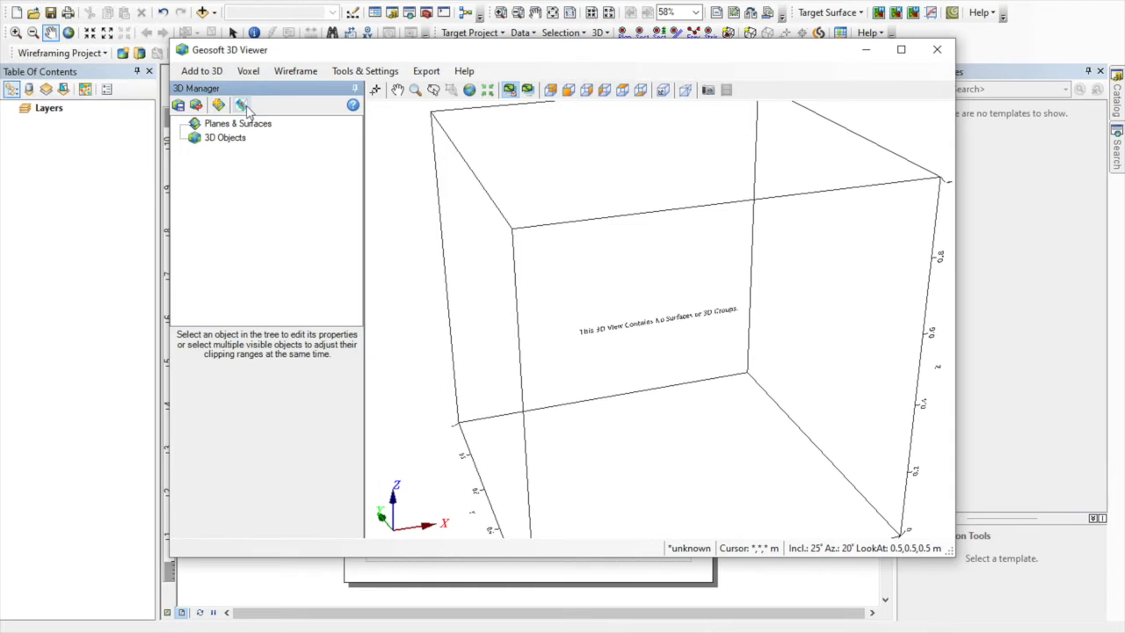
pyautogui.click(211, 74)
pyautogui.moveTo(238, 186)
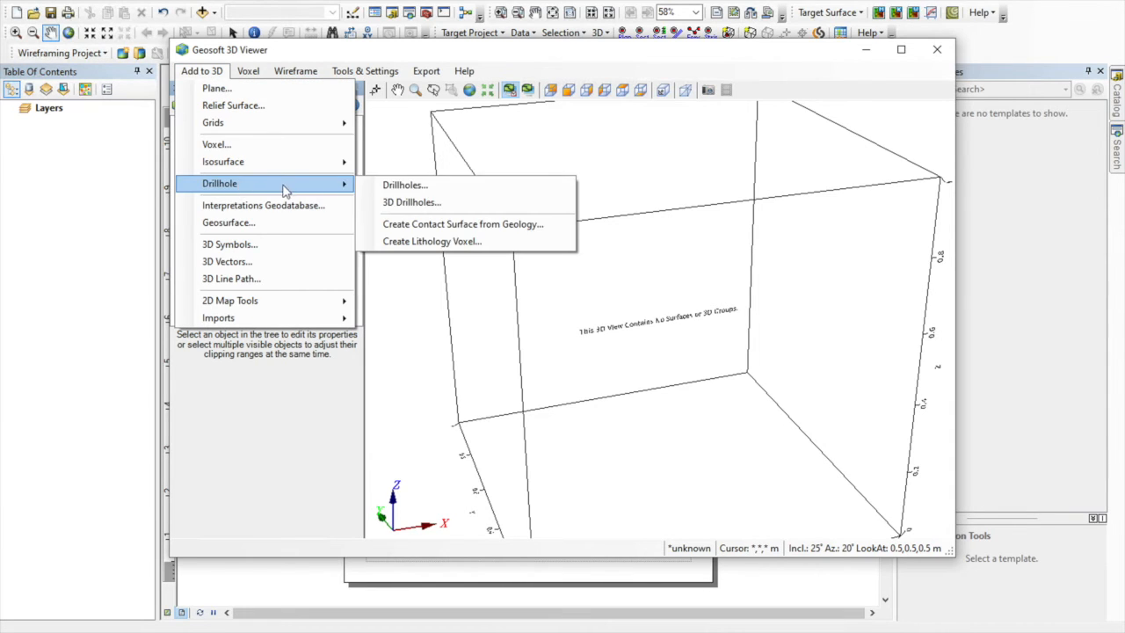
pyautogui.click(434, 185)
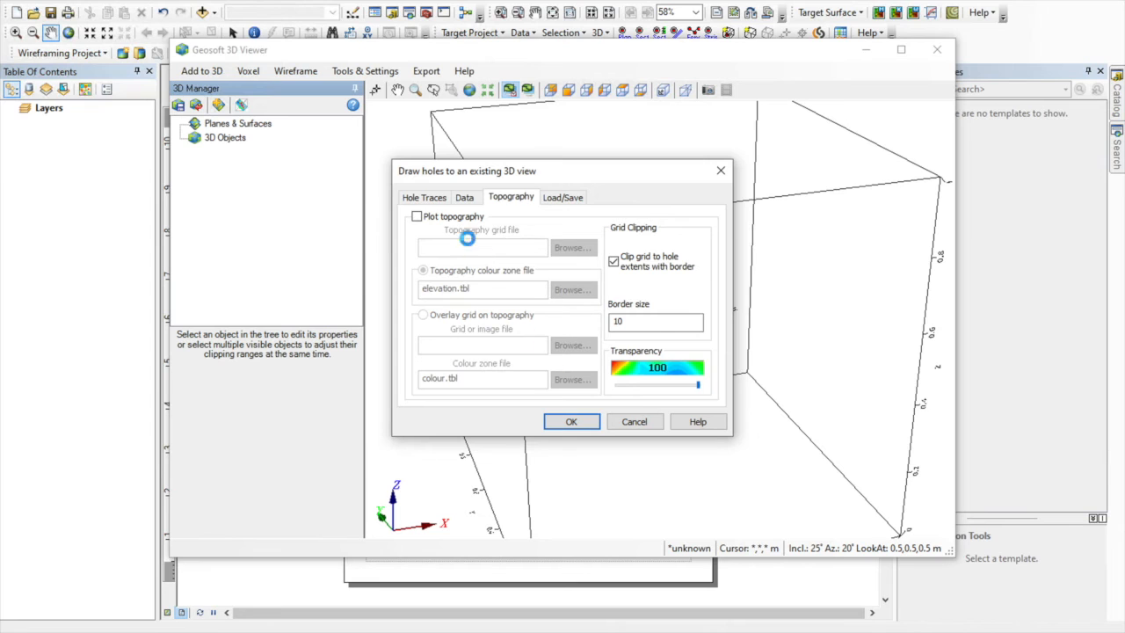
pyautogui.click(425, 197)
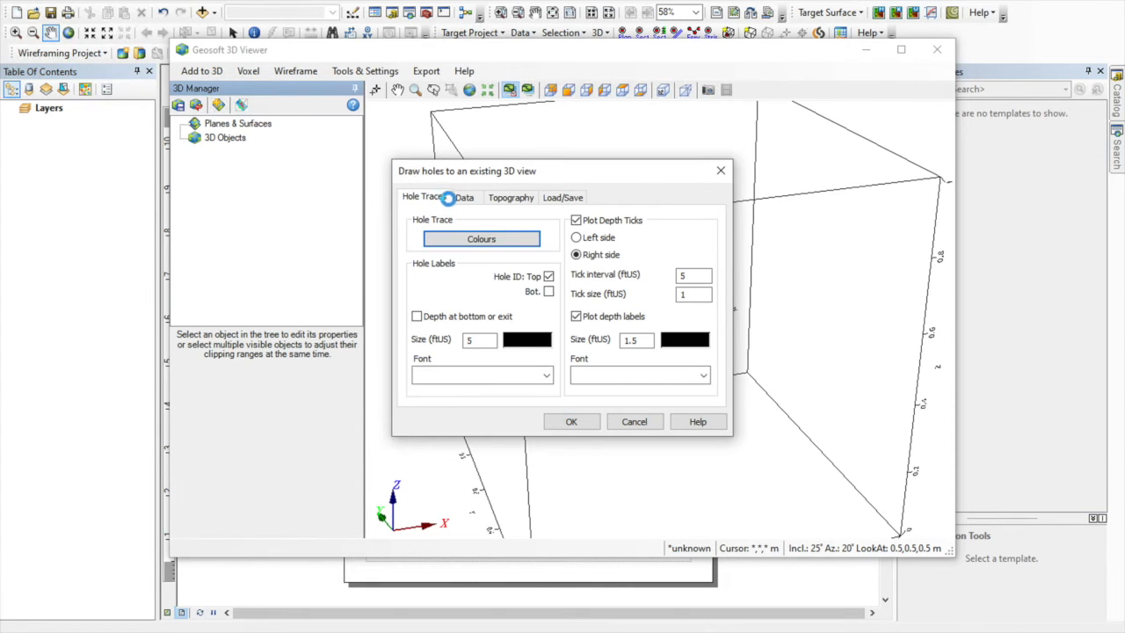
pyautogui.click(464, 198)
pyautogui.click(559, 197)
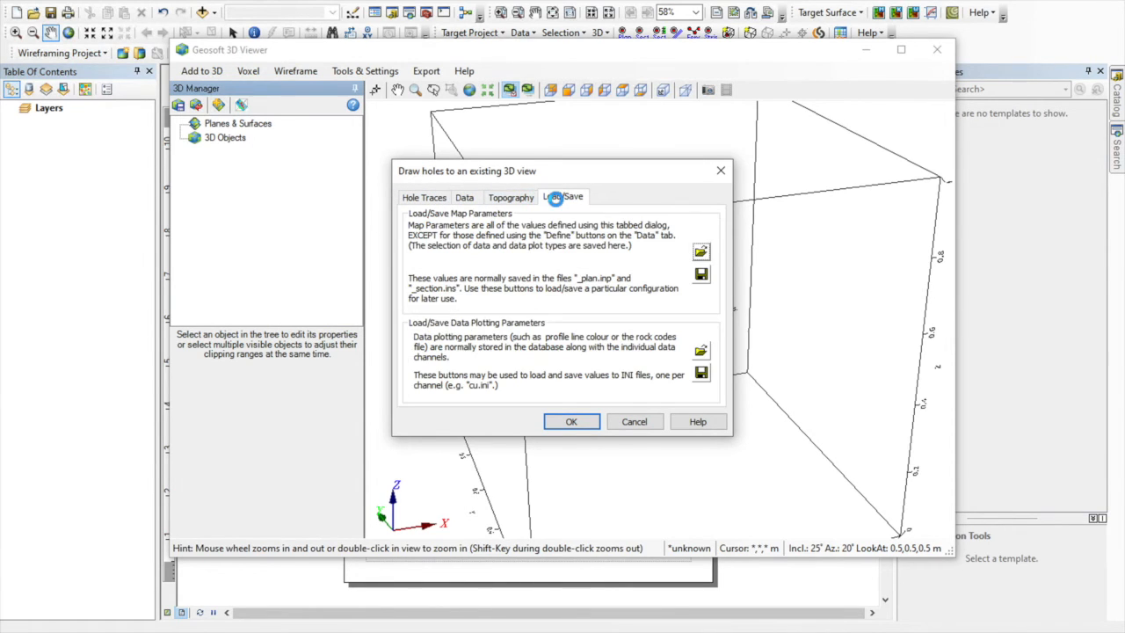
pyautogui.click(510, 196)
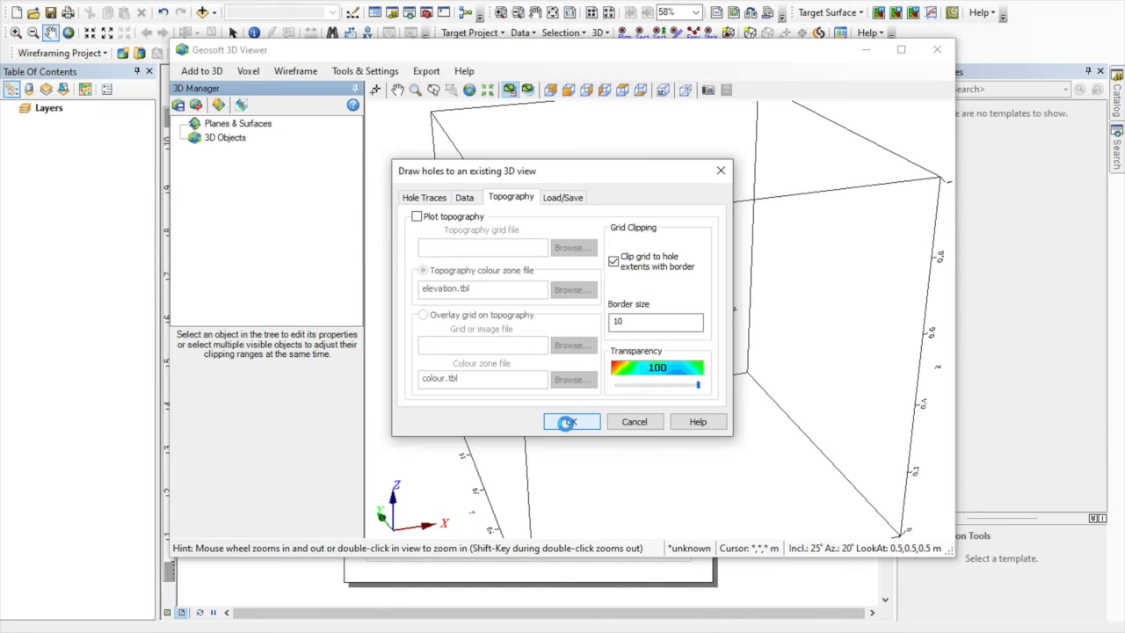
pyautogui.click(569, 422)
# Step: Examine the drillhole traces, hole labels and depth ticks in the 3D view, both close up and as a whole
pyautogui.moveTo(655, 381)
pyautogui.mouseDown()
pyautogui.moveTo(677, 416)
pyautogui.moveTo(673, 386)
pyautogui.mouseUp()
pyautogui.scroll(5, 661, 382)
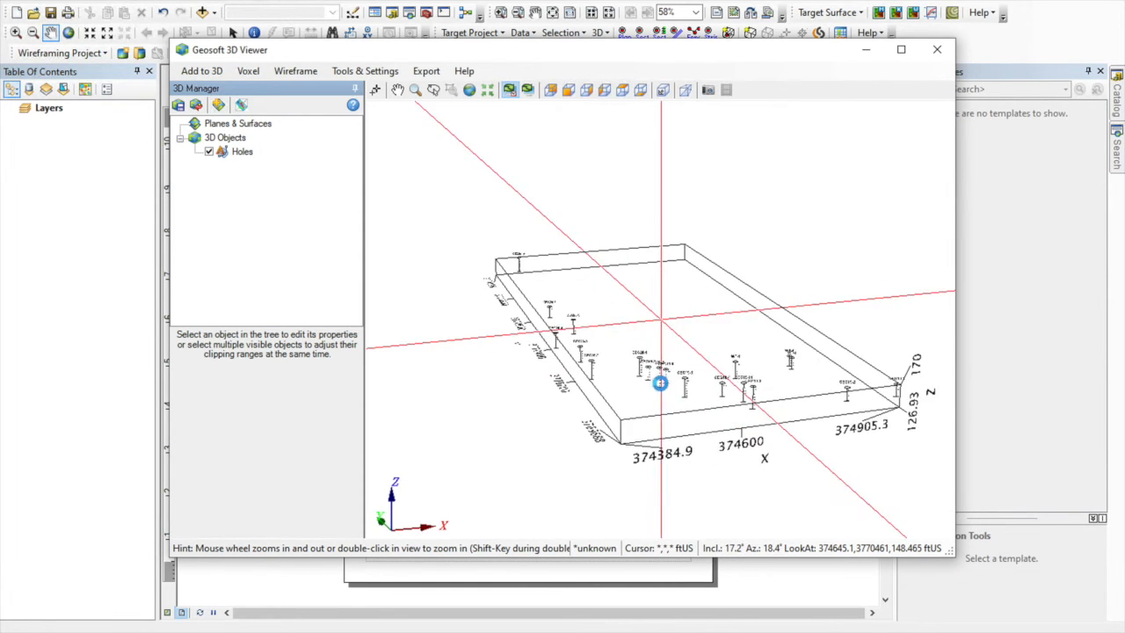
pyautogui.moveTo(673, 430); pyautogui.dragTo(677, 327)
pyautogui.scroll(5, 657, 391)
pyautogui.scroll(1, 677, 327)
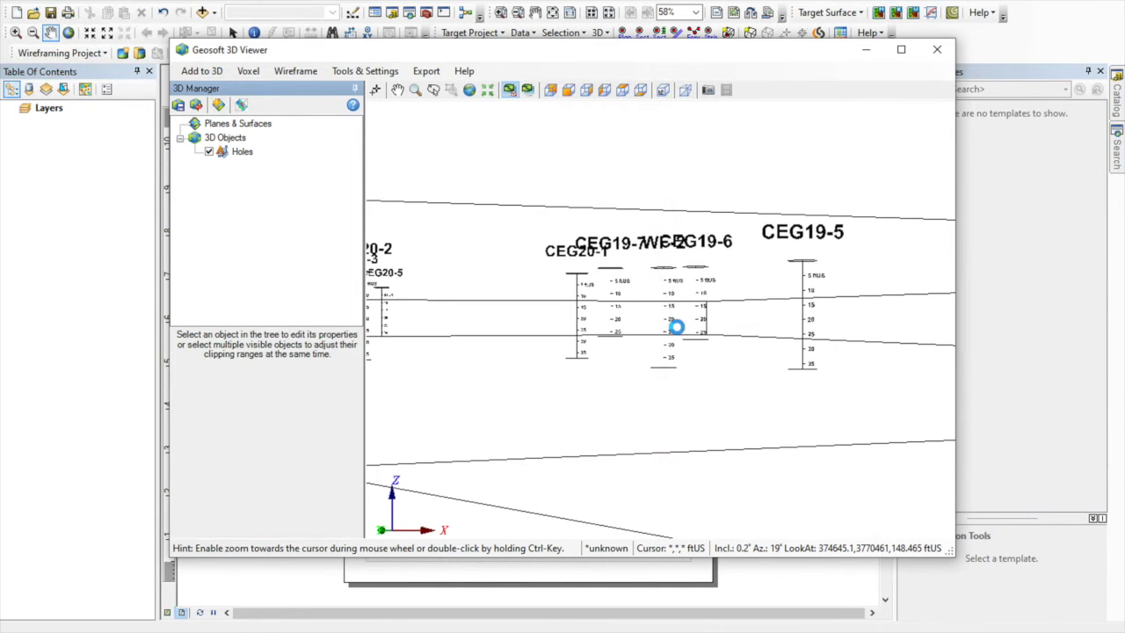
pyautogui.scroll(1, 674, 327)
pyautogui.scroll(2, 673, 325)
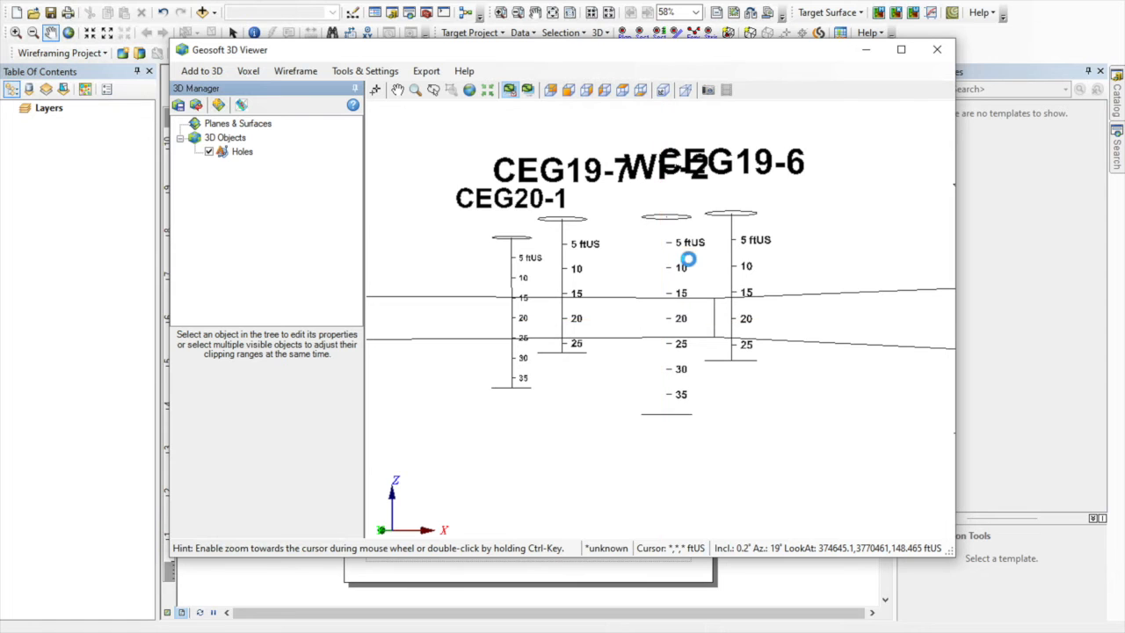
pyautogui.scroll(1, 685, 243)
pyautogui.moveTo(685, 243)
pyautogui.mouseDown()
pyautogui.moveTo(688, 279)
pyautogui.moveTo(687, 254)
pyautogui.mouseUp()
pyautogui.scroll(-5, 687, 263)
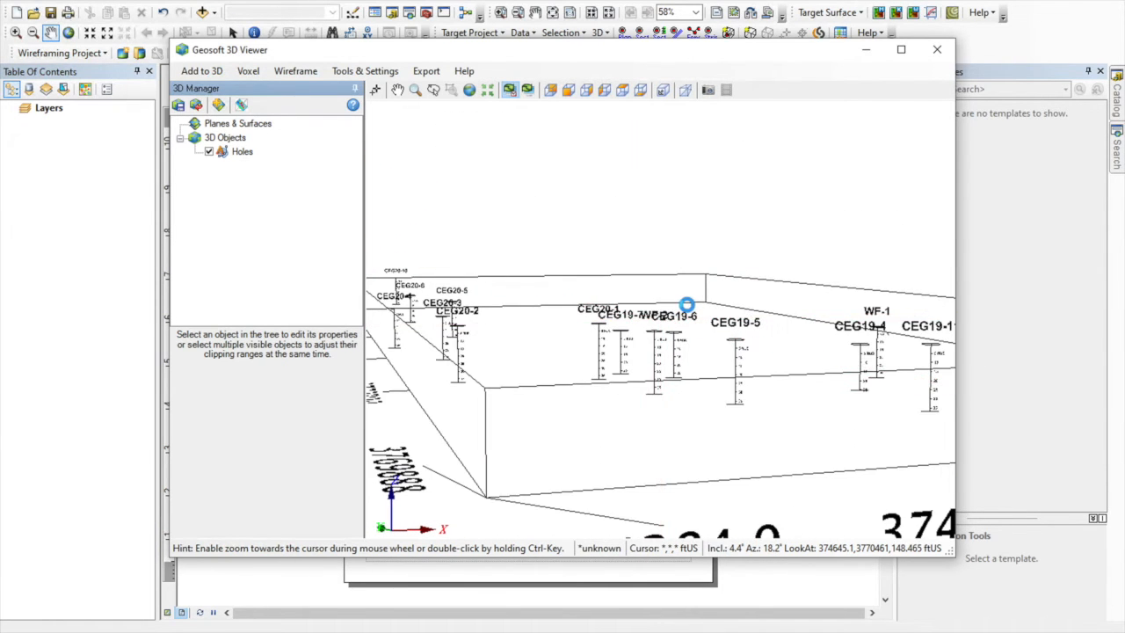
pyautogui.scroll(-1, 680, 303)
# Step: Create a lithology voxel from the Rock [To___Sheet1] geology channel, named Rock.geosoft_voxel_TargetTutorial, overwriting the existing file
pyautogui.click(202, 70)
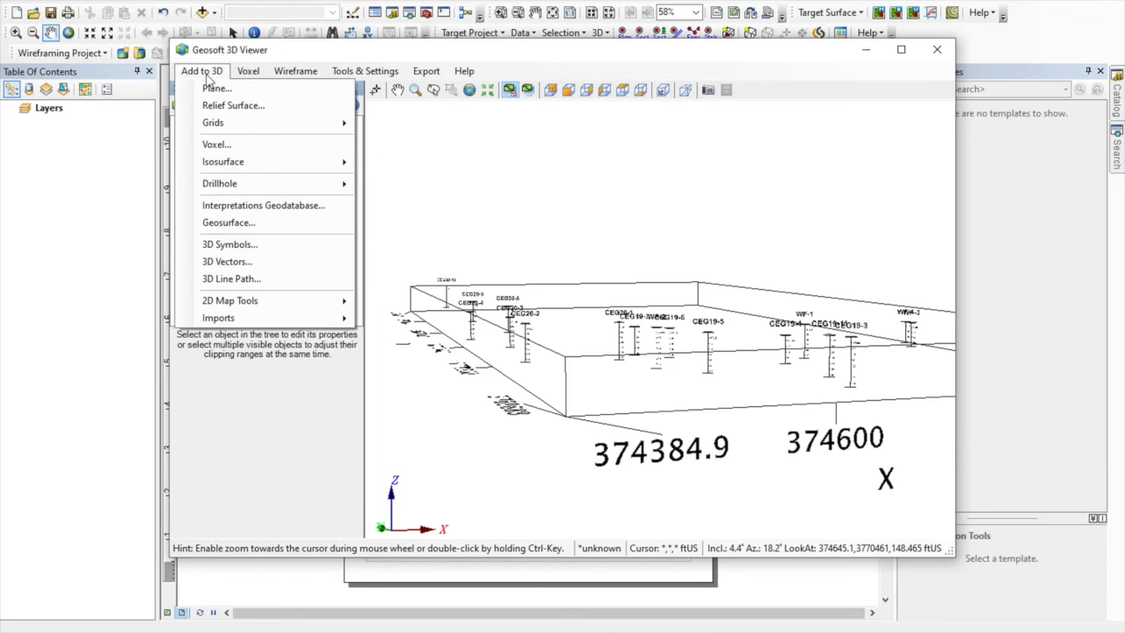
pyautogui.moveTo(241, 184)
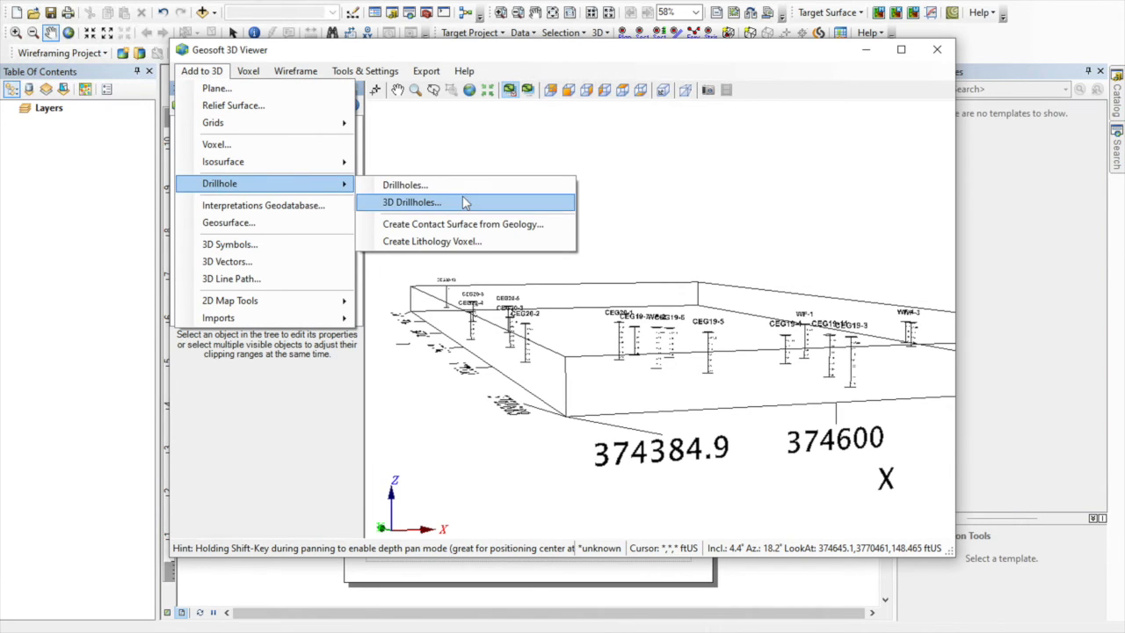
pyautogui.click(468, 240)
pyautogui.click(668, 274)
pyautogui.click(642, 288)
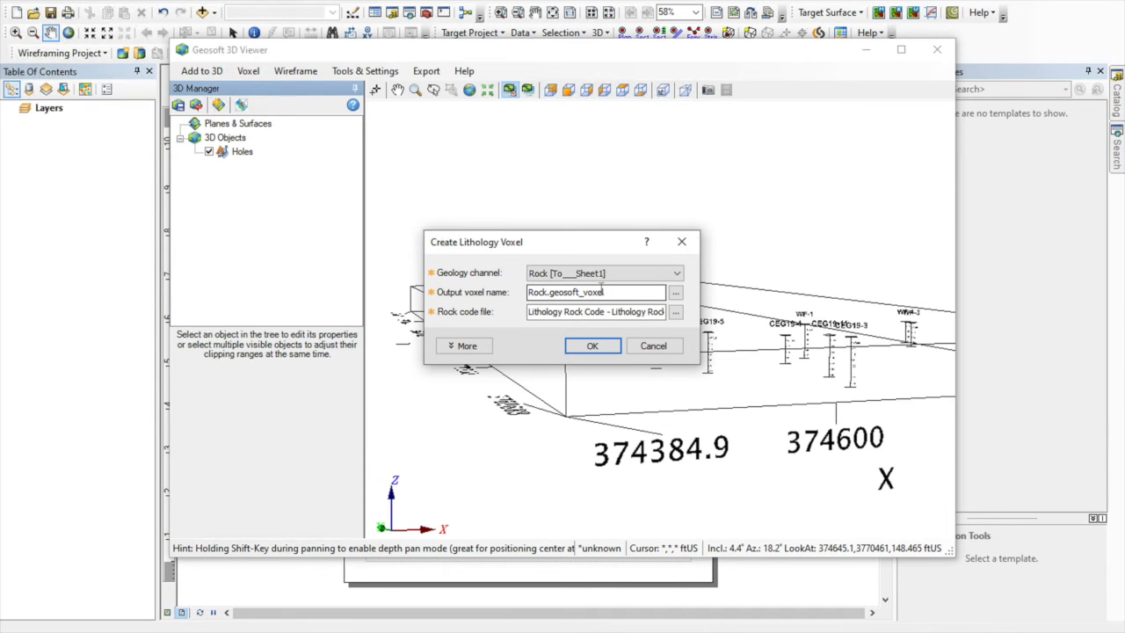
pyautogui.click(631, 292)
pyautogui.write('_TargetTutorial')
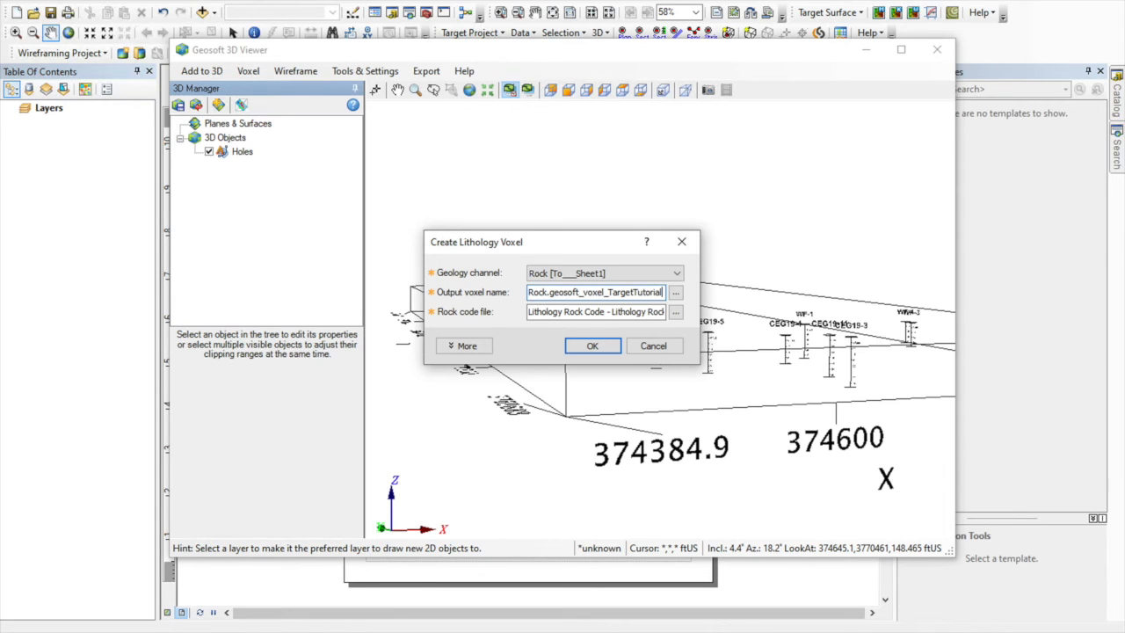
pyautogui.click(594, 345)
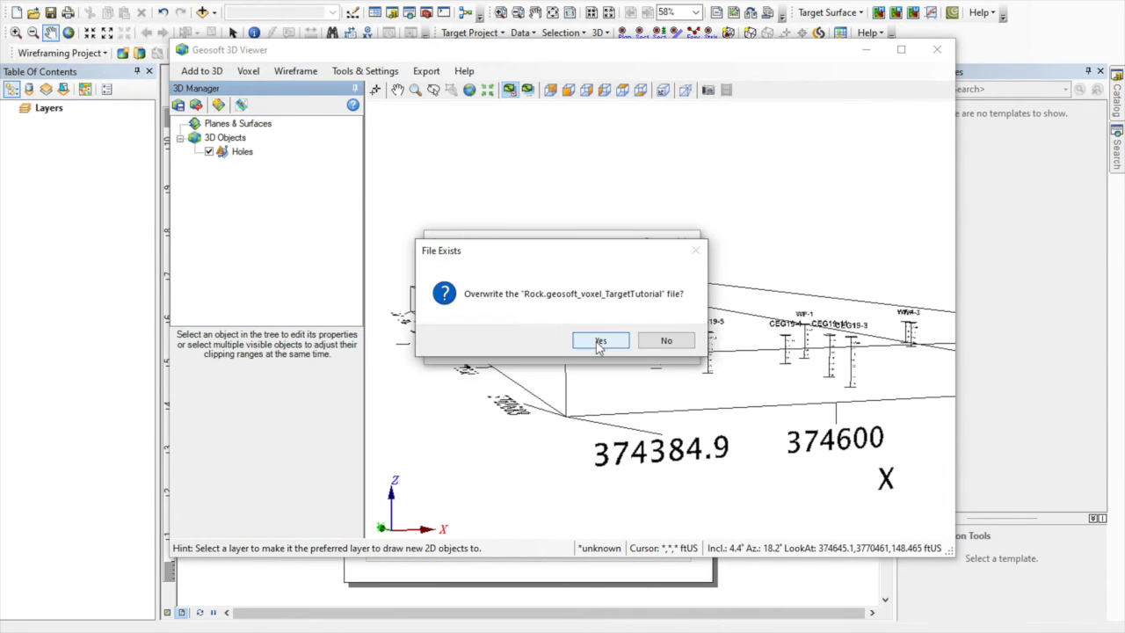
pyautogui.click(598, 343)
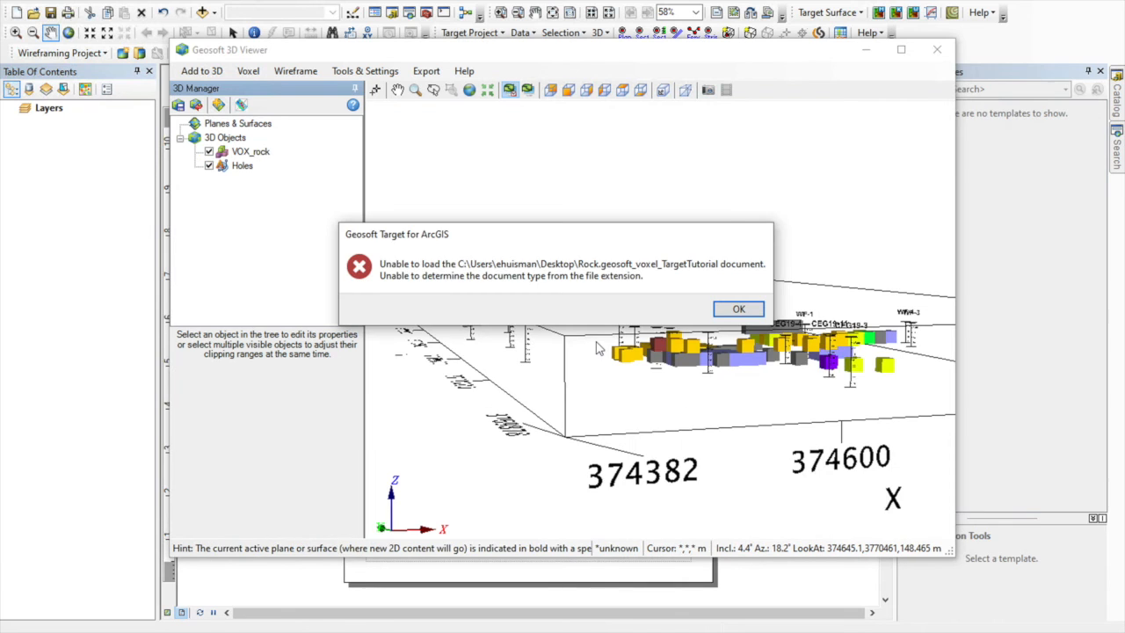
pyautogui.click(738, 309)
# Step: Inspect the lithology voxel around the drillholes from several angles and close the 3D viewer to return to the layout
pyautogui.moveTo(712, 369); pyautogui.dragTo(659, 445)
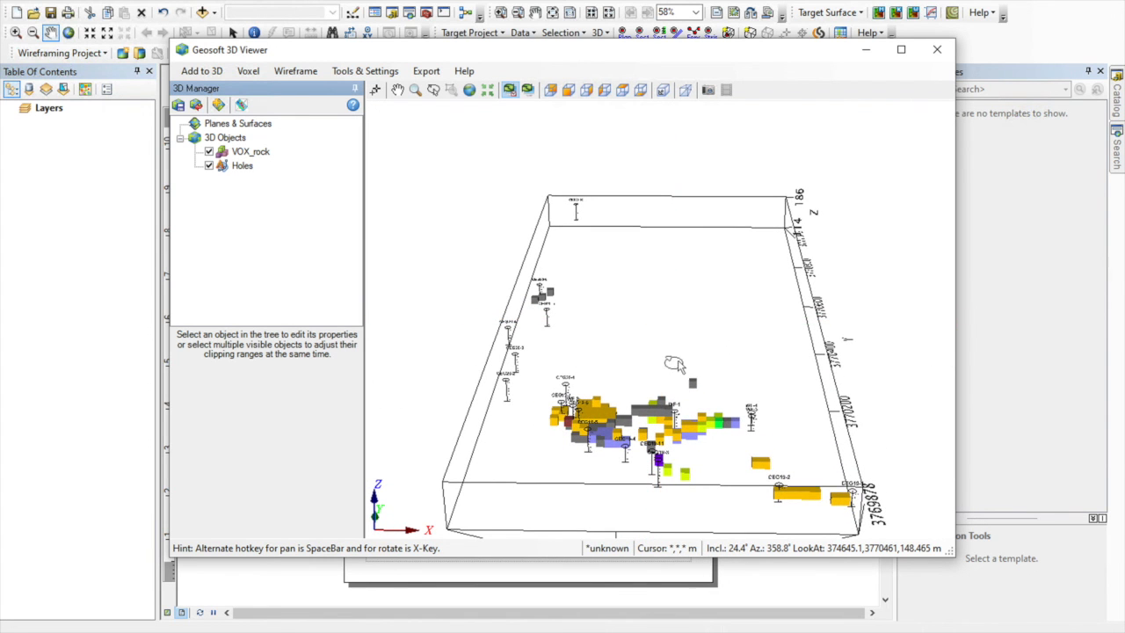
pyautogui.scroll(-5, 697, 430)
pyautogui.moveTo(703, 442); pyautogui.dragTo(856, 172)
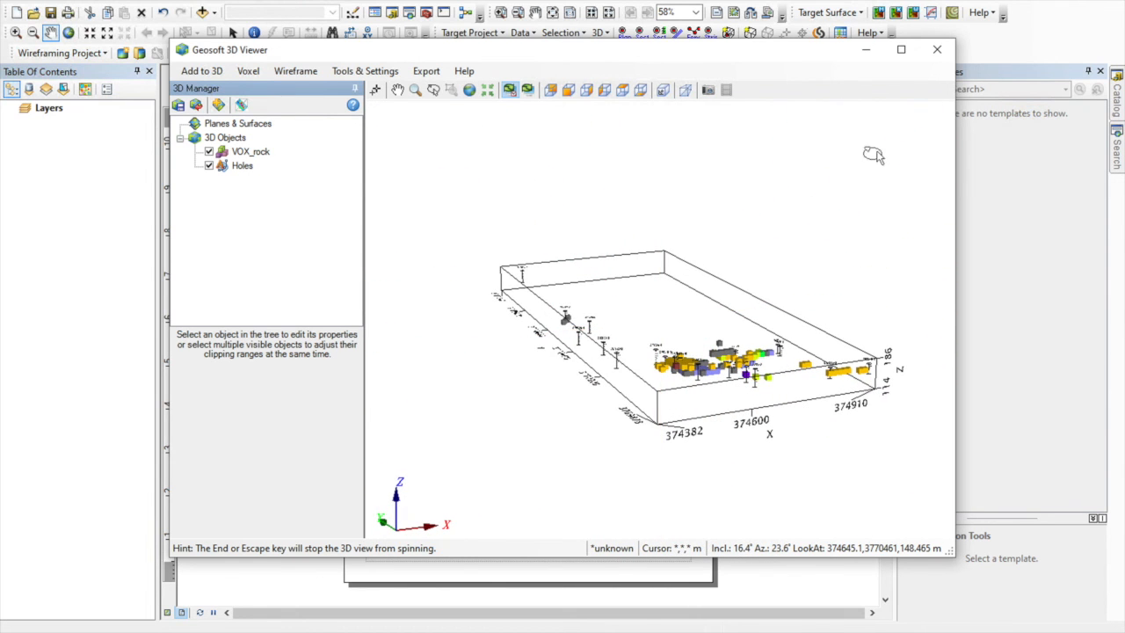
pyautogui.click(937, 49)
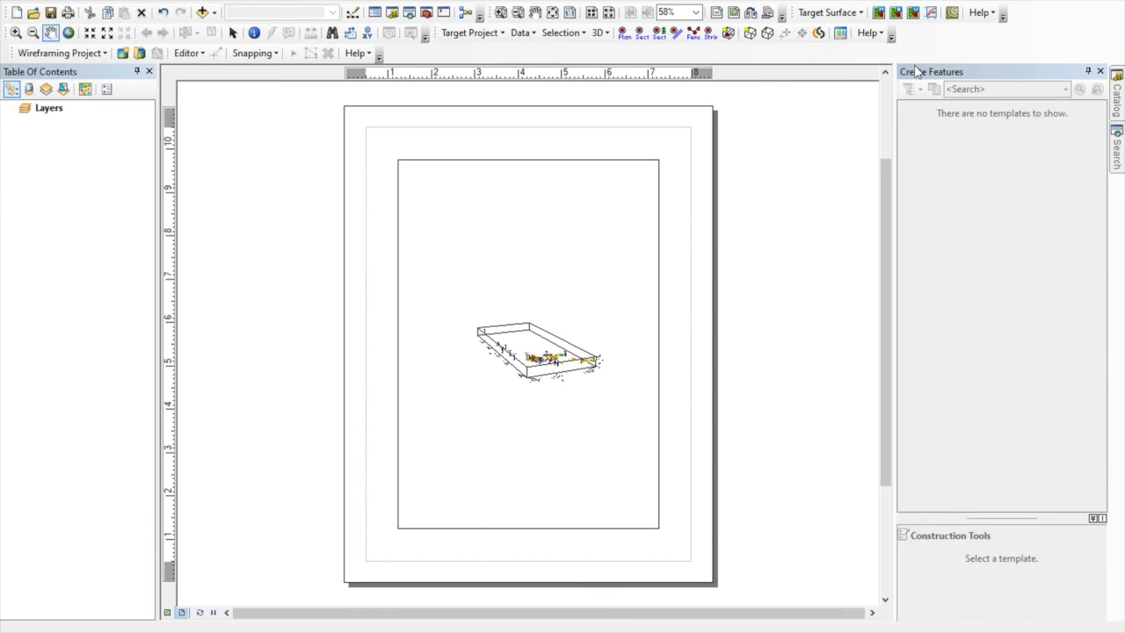